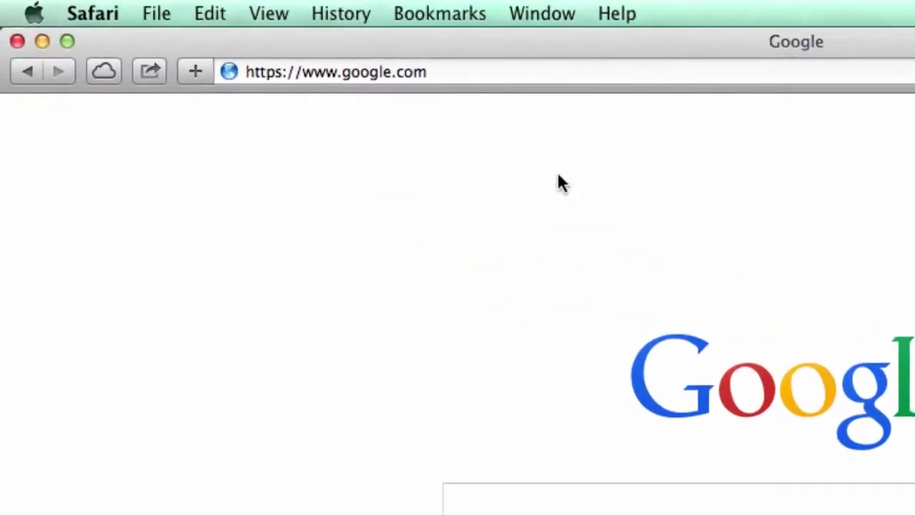
Step: Go to slideshowcreator.net and download the Mac version of Wondershare DVD Slideshow Builder
click(427, 73)
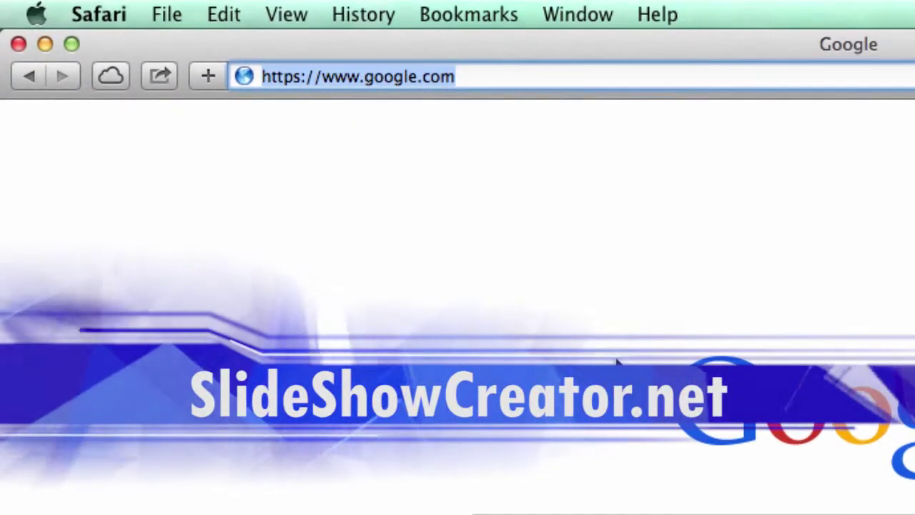
text(slideshowcreator.net)
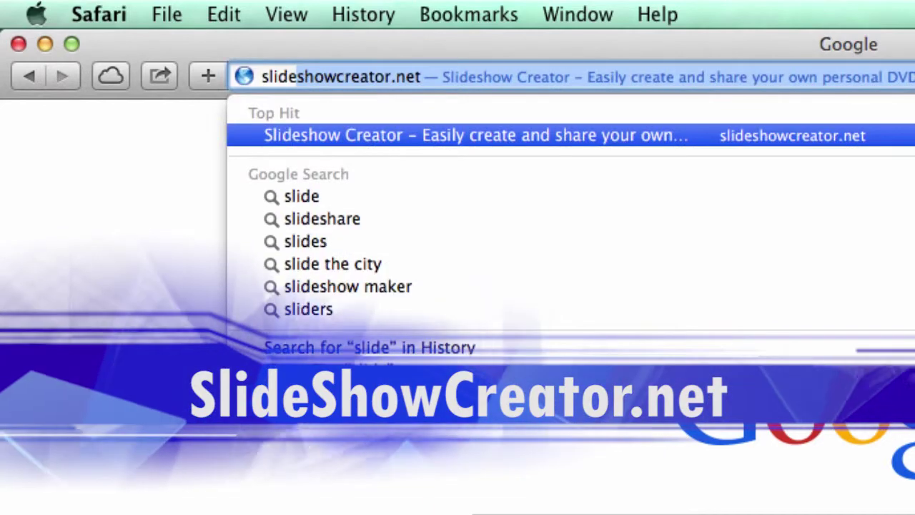
key(Return)
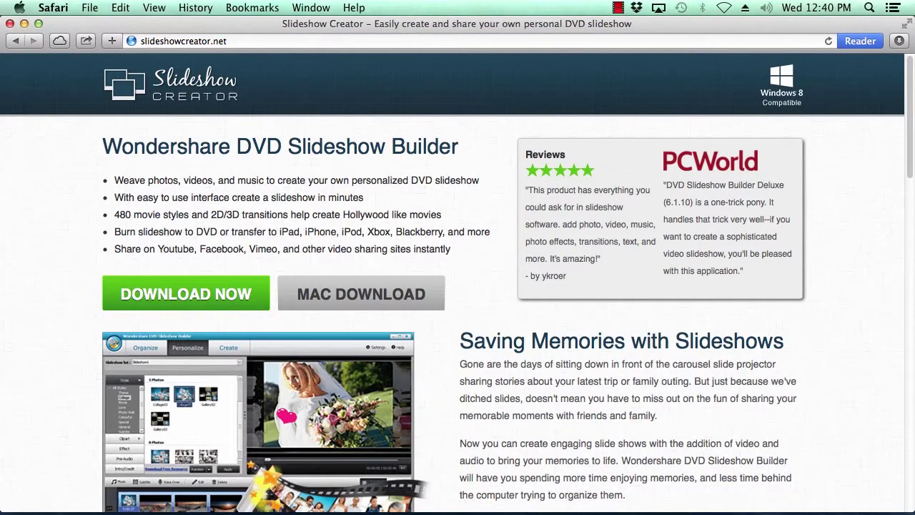
click(385, 296)
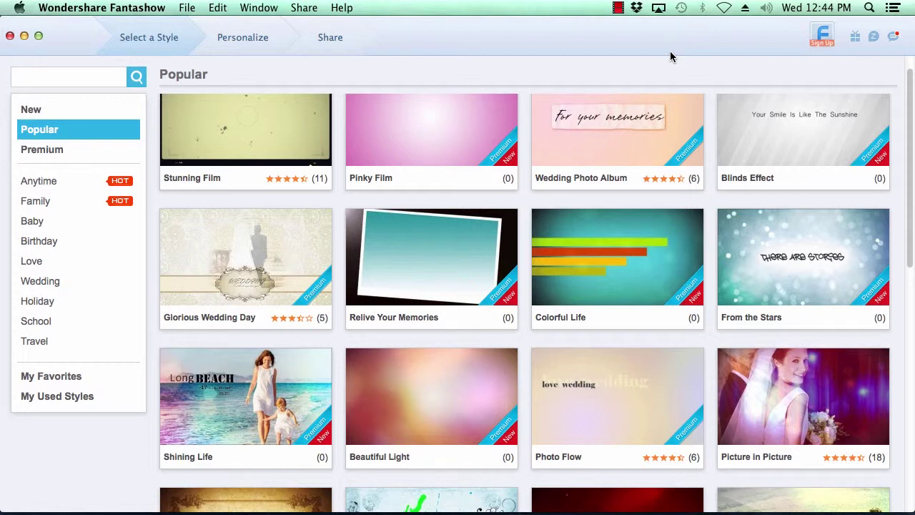
Step: Open the account sign-up window in Wondershare Fantashow
click(824, 39)
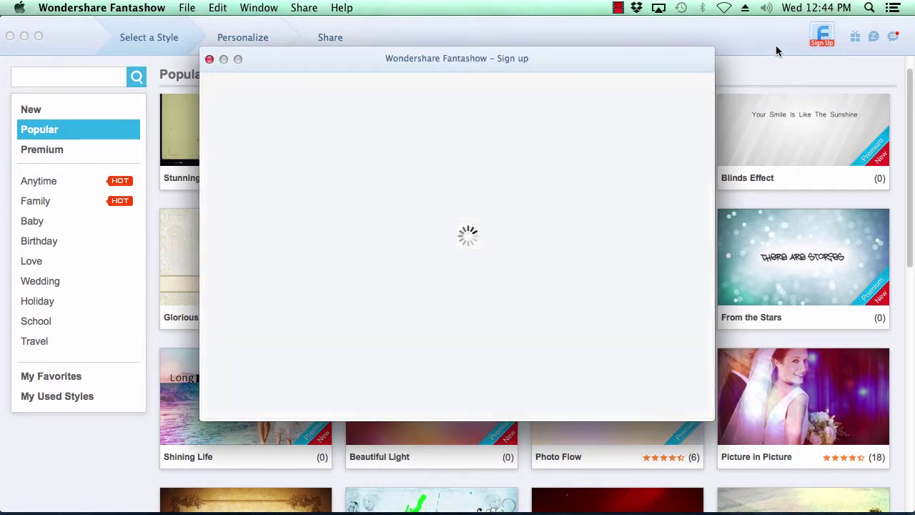
click(824, 38)
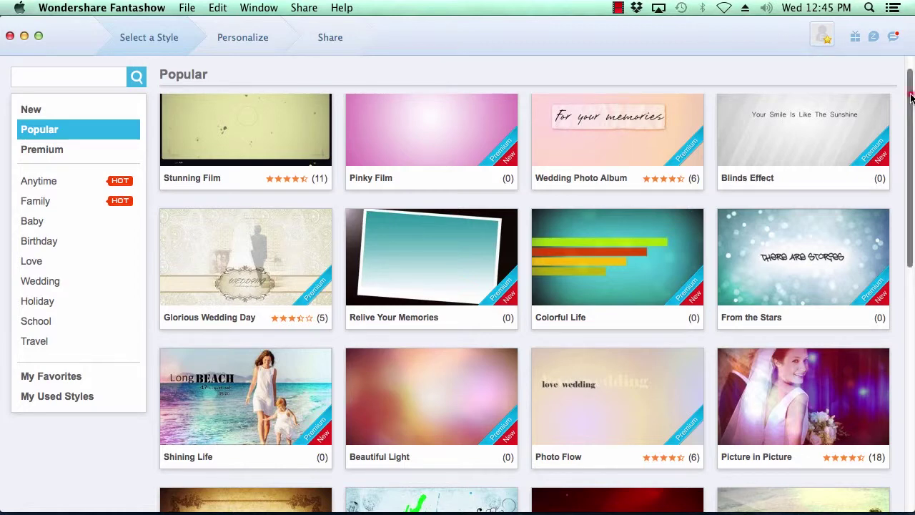
Step: Browse the slideshow styles in the Popular, New, Premium, Anytime and Family categories
drag(909, 92, 912, 342)
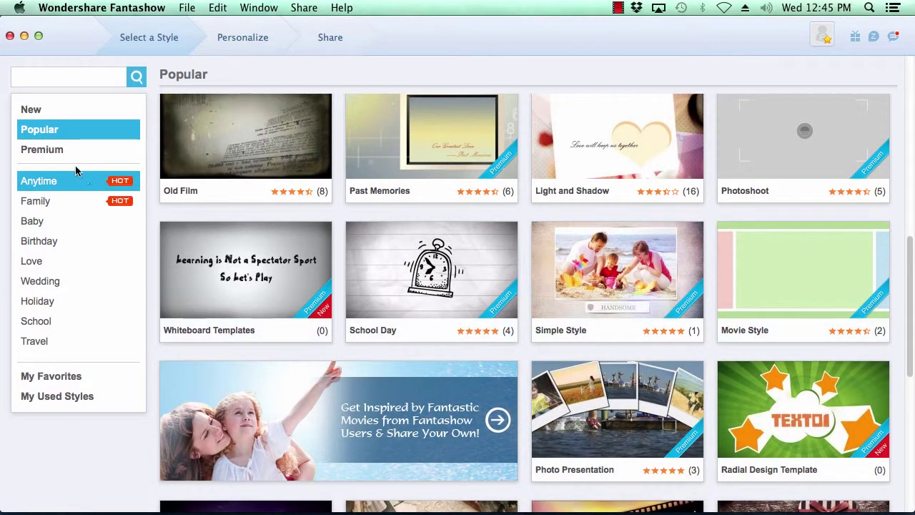
click(30, 111)
click(35, 152)
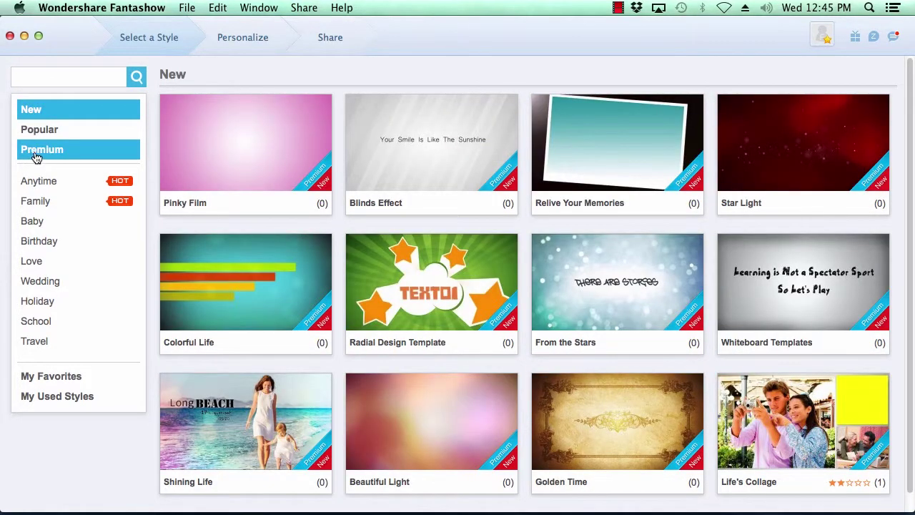
click(43, 181)
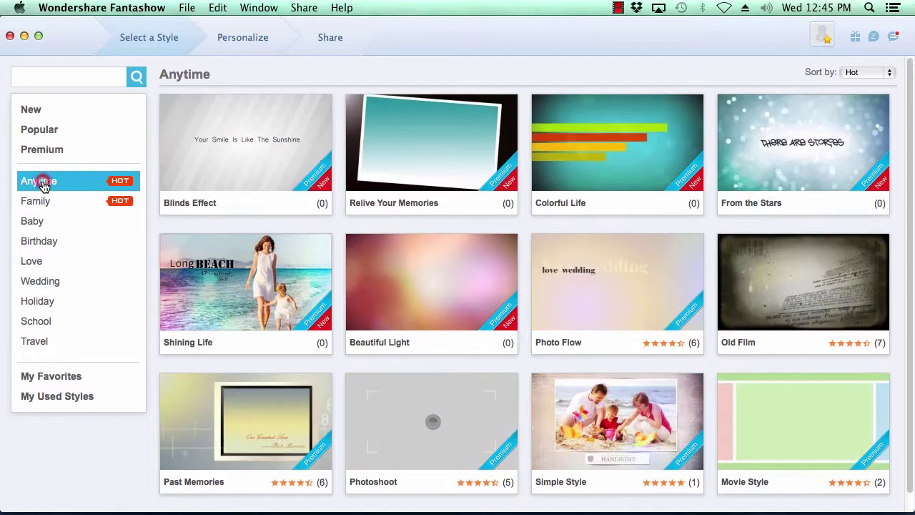
click(37, 203)
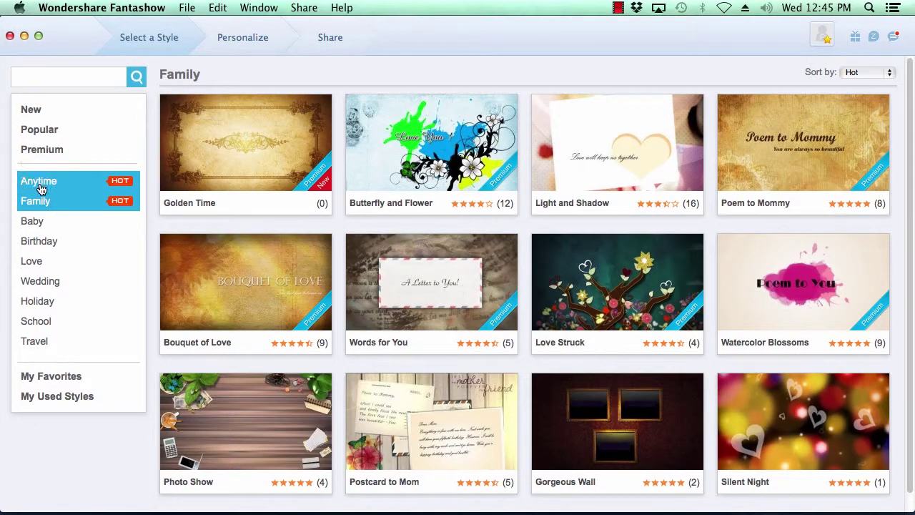
Step: Preview the Shining Life style from the Anytime category and apply it to the project
click(40, 184)
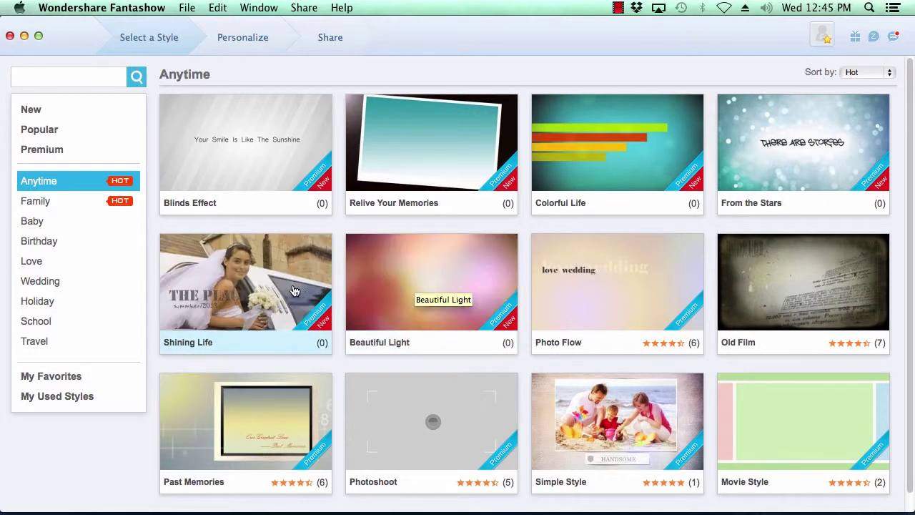
click(257, 290)
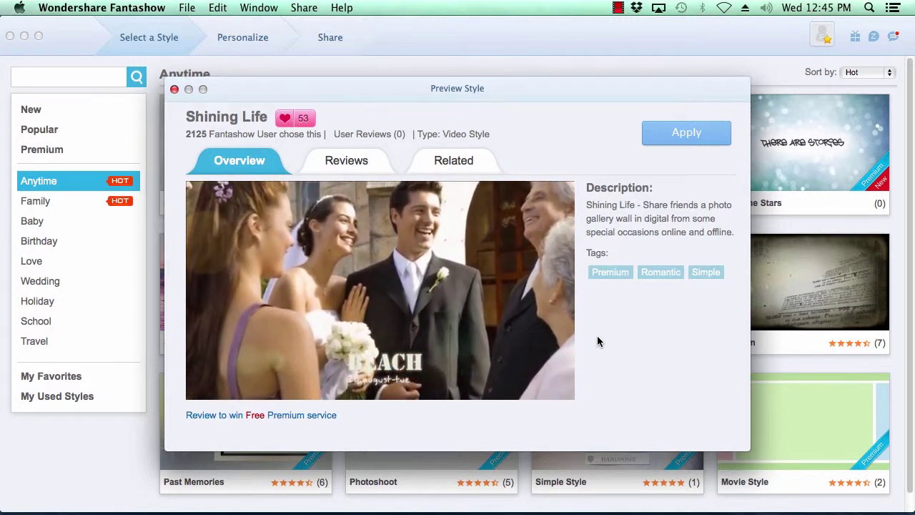
click(686, 134)
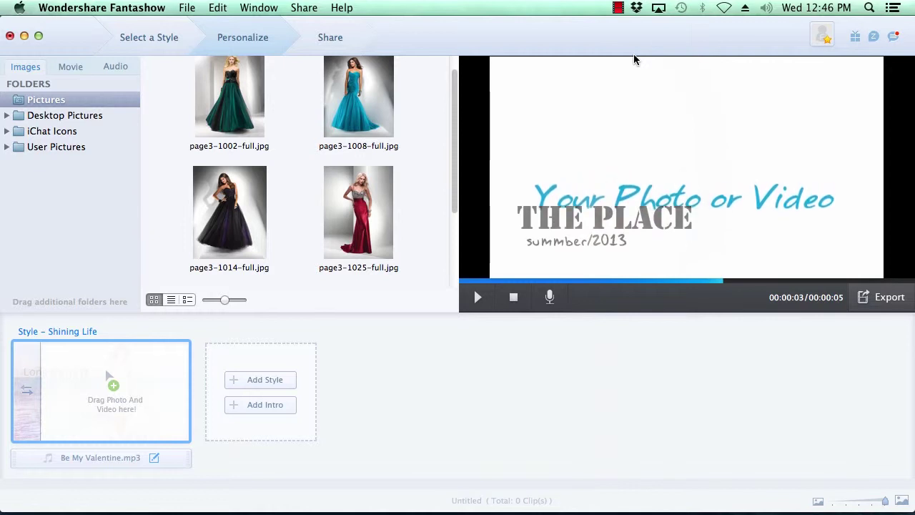
Step: Add the pictures page3-1002-full.jpg, page3-1008-full.jpg and page3-1025-full.jpg in that order to the Shining Life storyboard
click(70, 67)
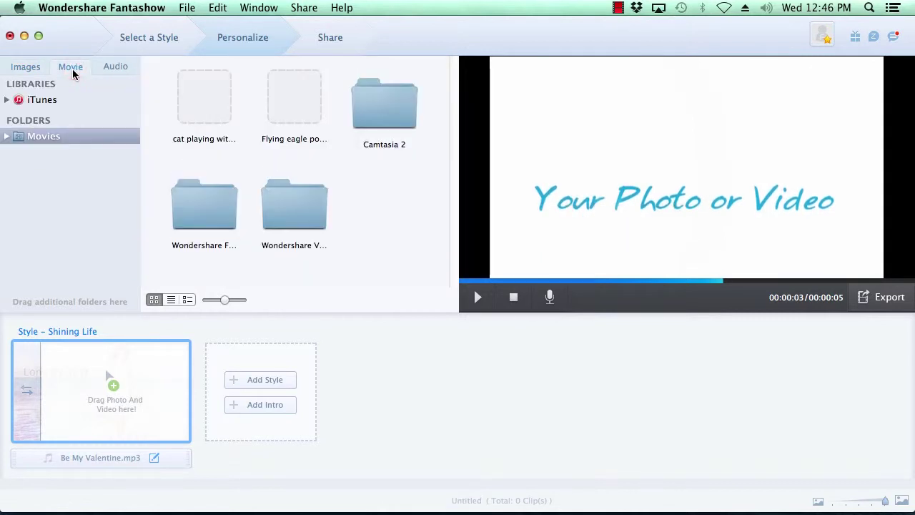
click(26, 68)
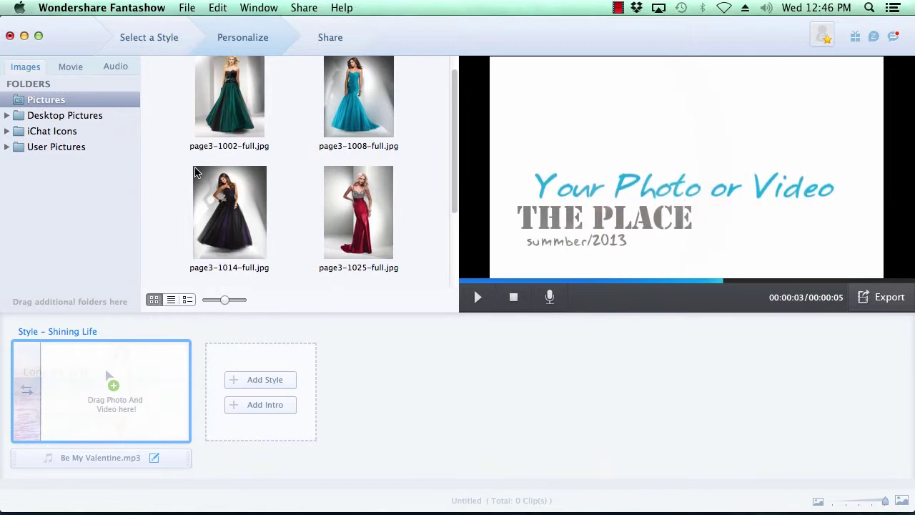
drag(221, 115, 77, 393)
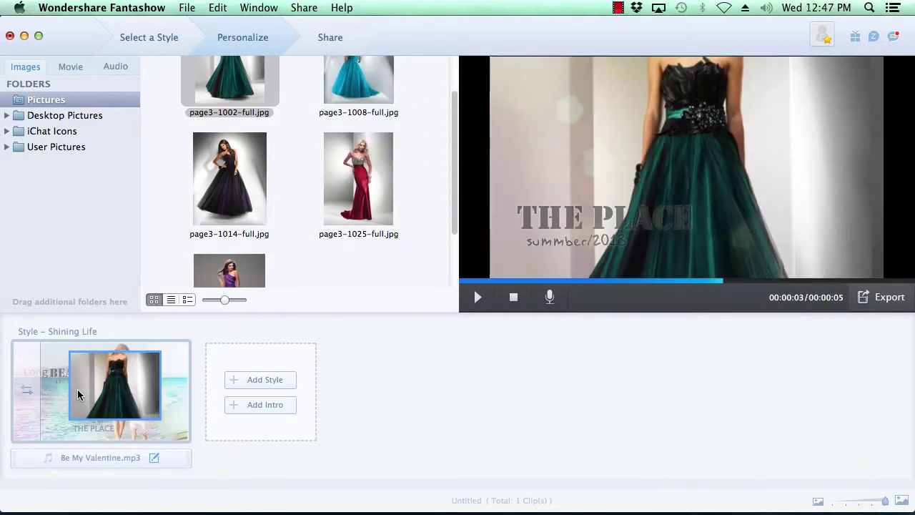
click(363, 87)
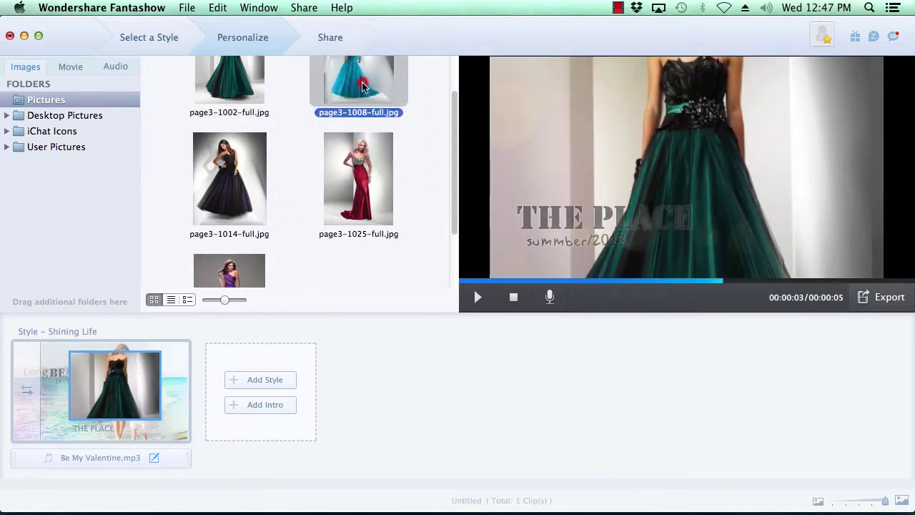
drag(363, 86, 179, 409)
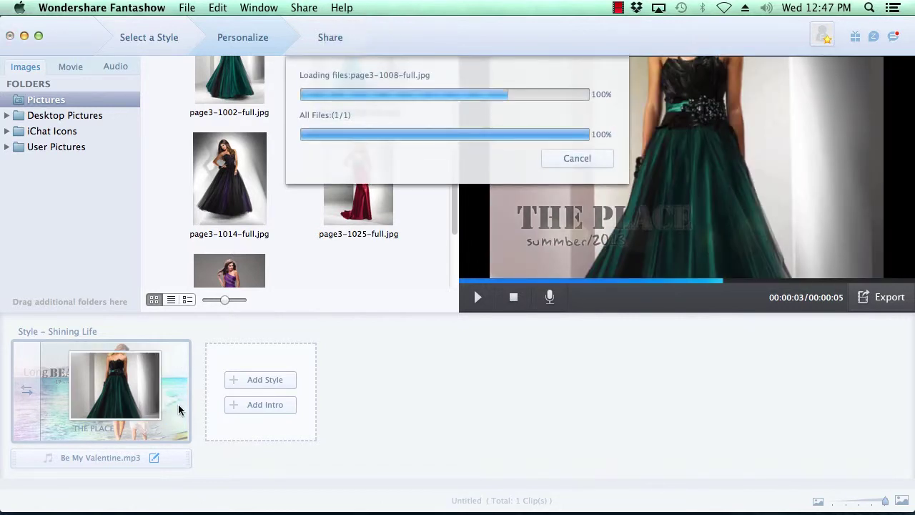
click(361, 184)
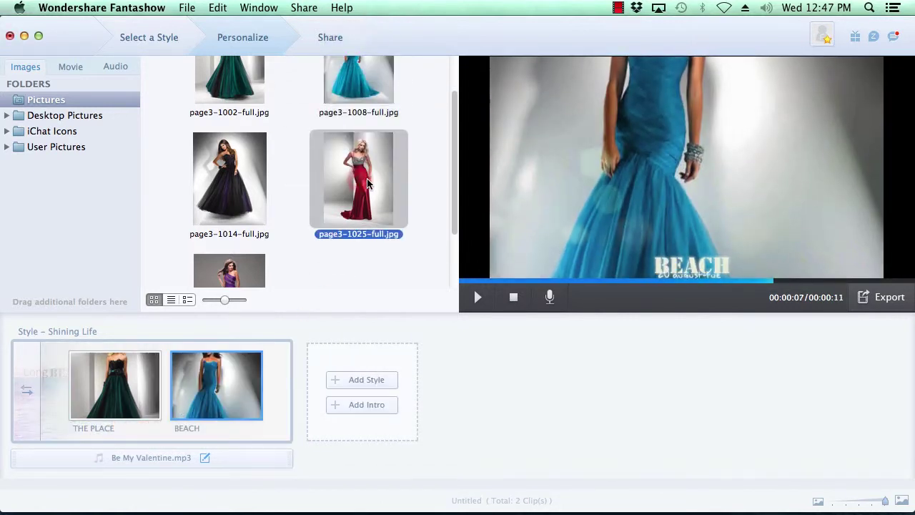
drag(361, 185, 270, 402)
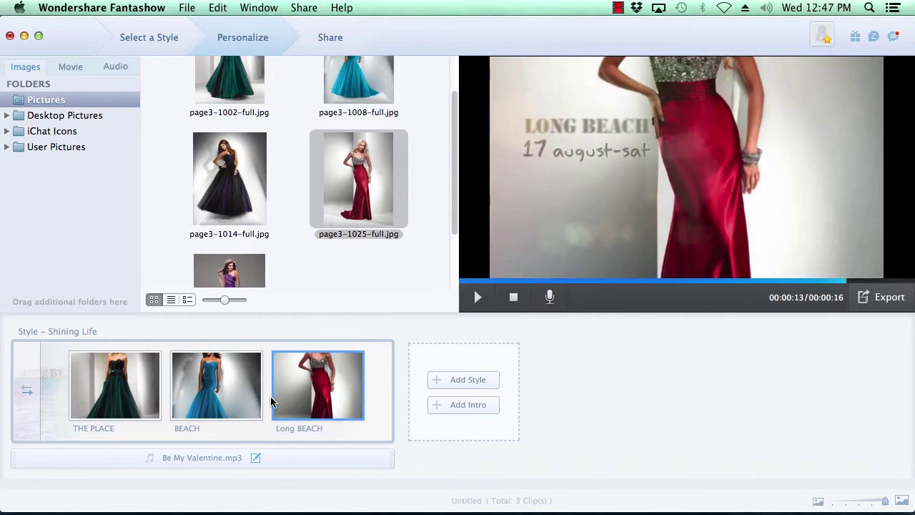
Step: Insert the cat playing video from the Movies folder between the blue dress and red dress photos
click(70, 67)
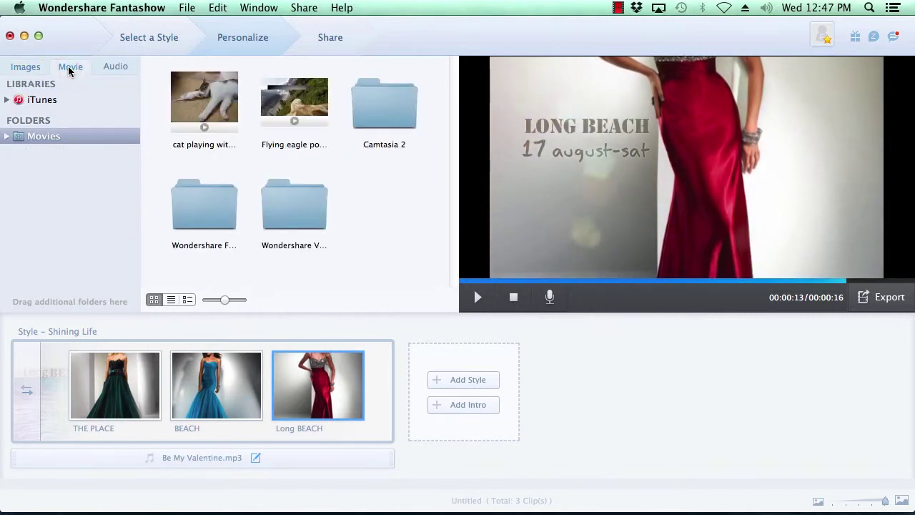
click(206, 104)
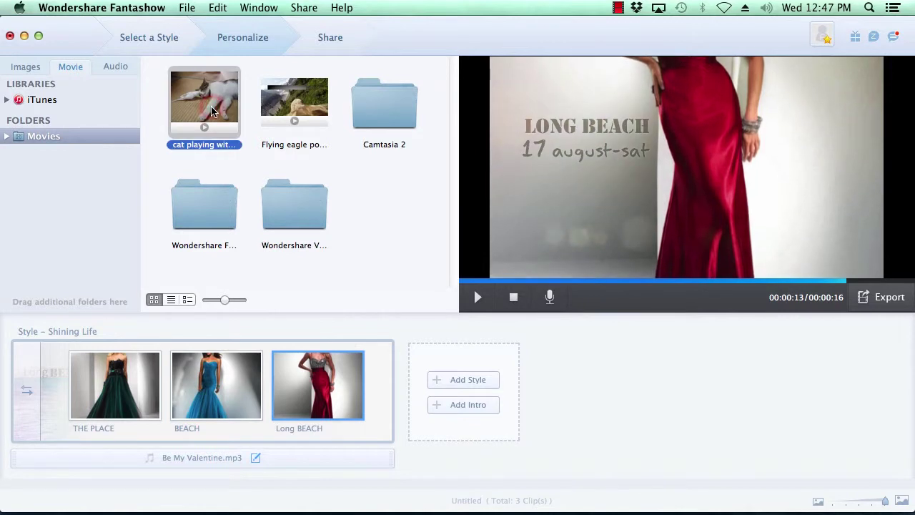
drag(212, 107, 269, 401)
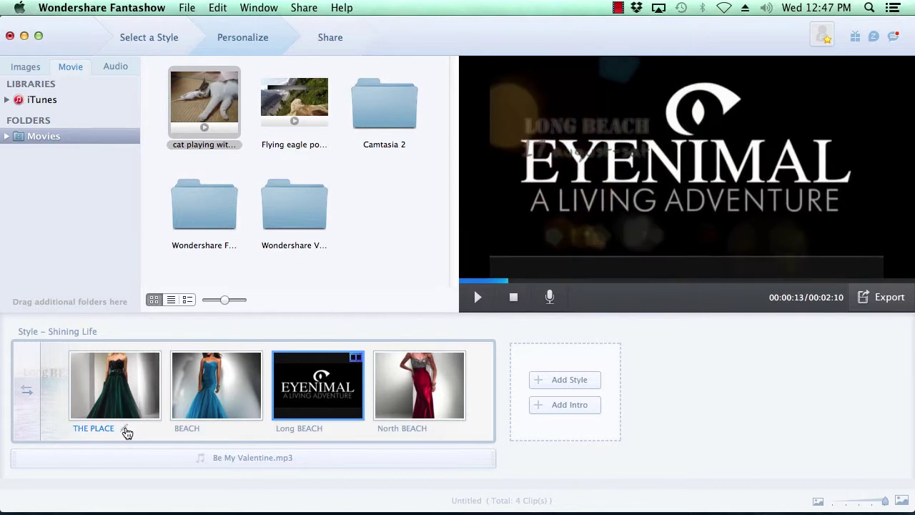
Step: Change the first caption text of the green dress photo to "Green Dress"
click(126, 429)
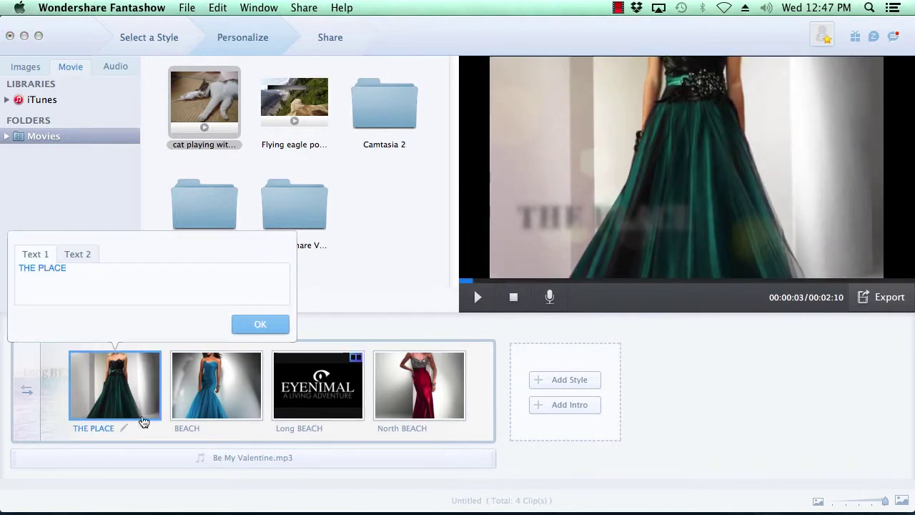
drag(77, 268, 5, 269)
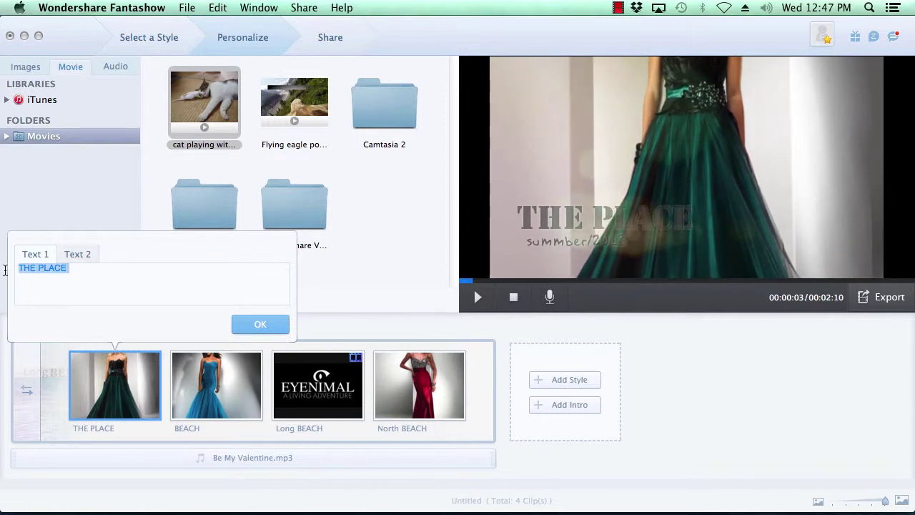
text(Green D)
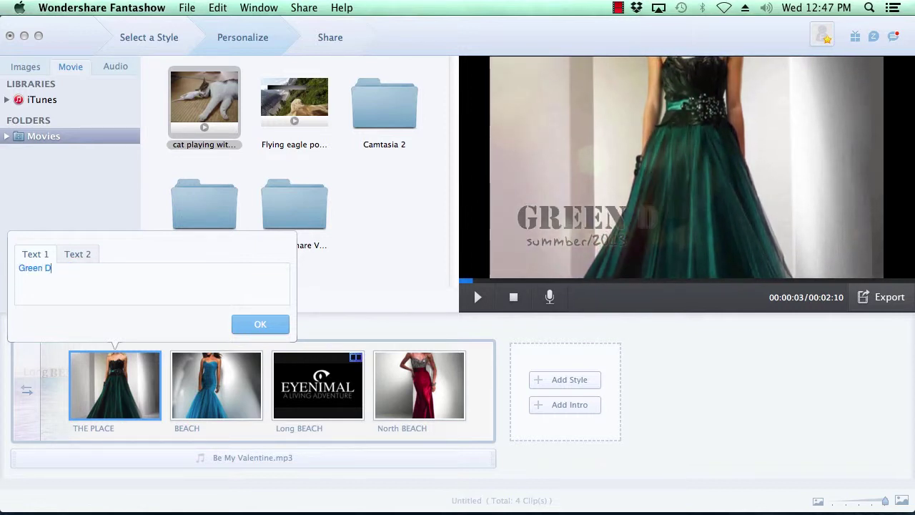
text(ress)
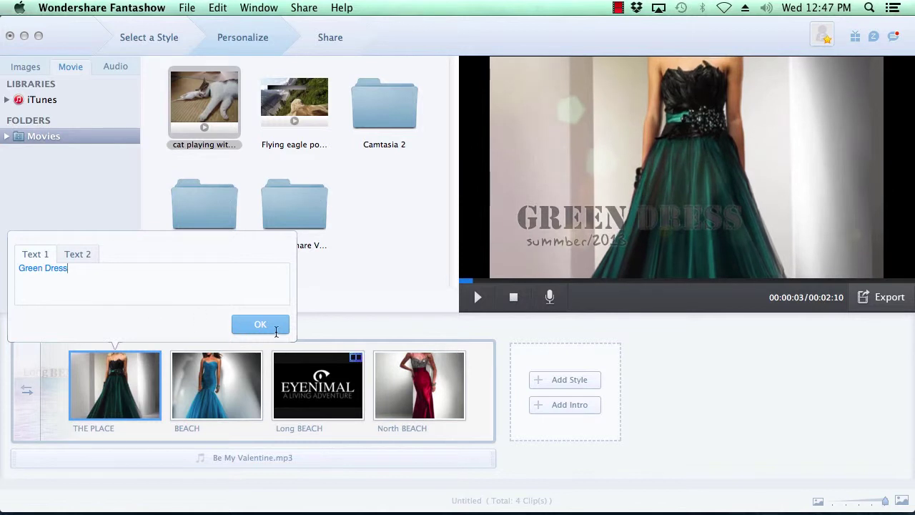
click(261, 326)
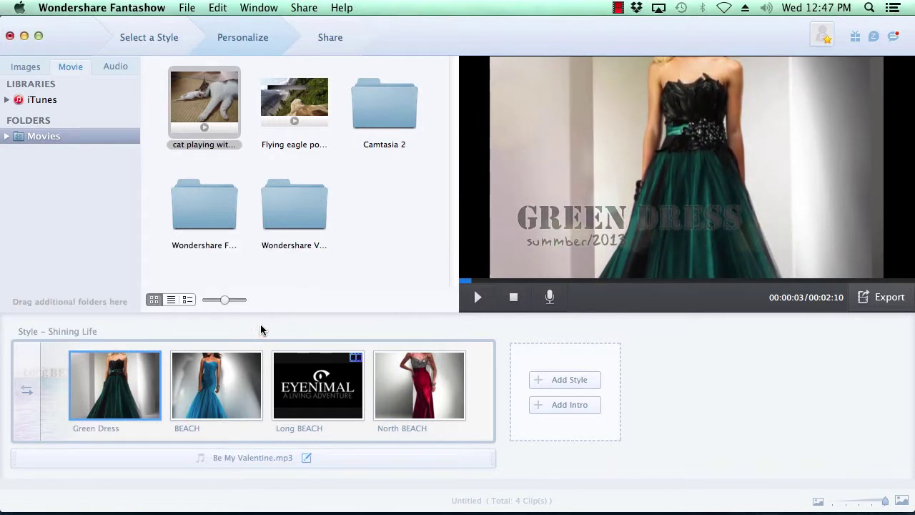
Step: Move the green dress photo's crop frame up to the picture's top edge, and try rotating the photo right and back left
mouse_move(127, 385)
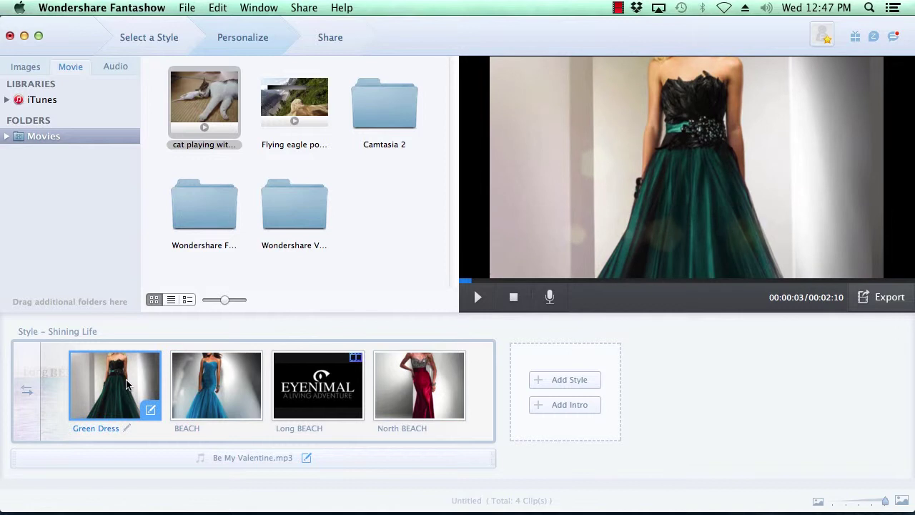
click(151, 413)
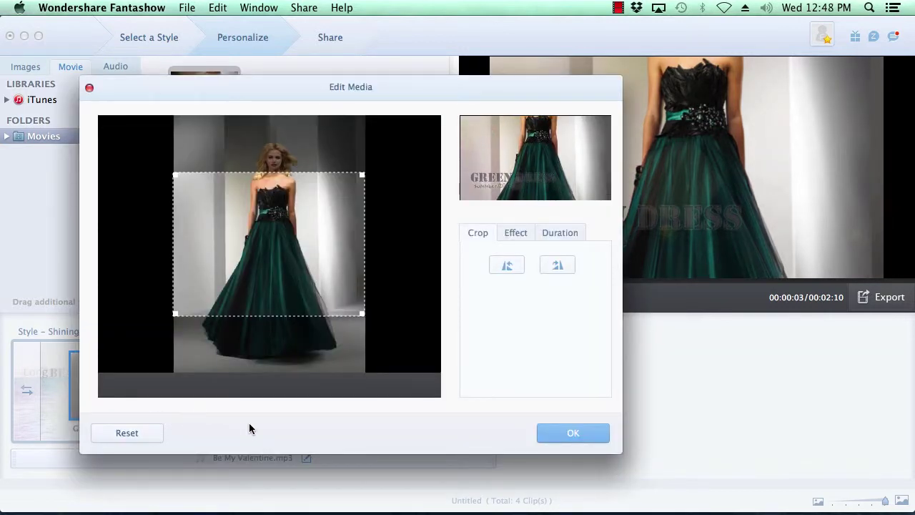
drag(263, 280, 266, 226)
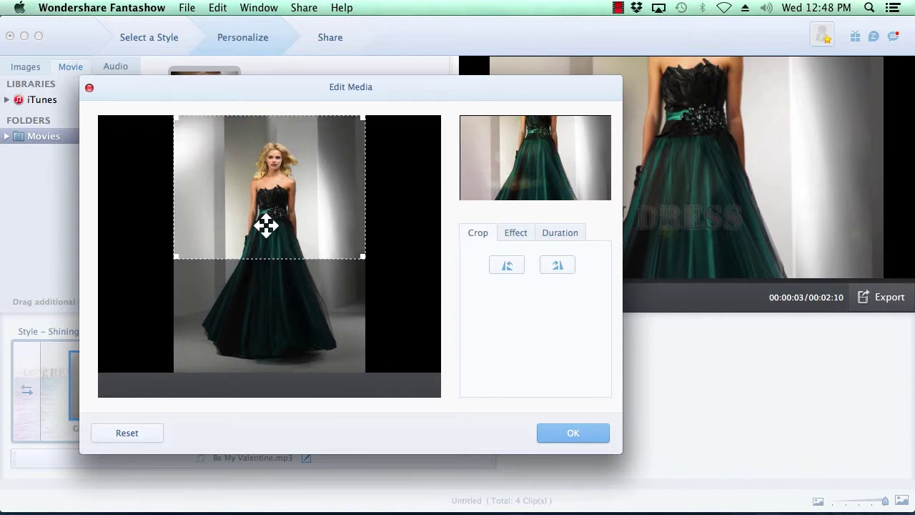
click(556, 265)
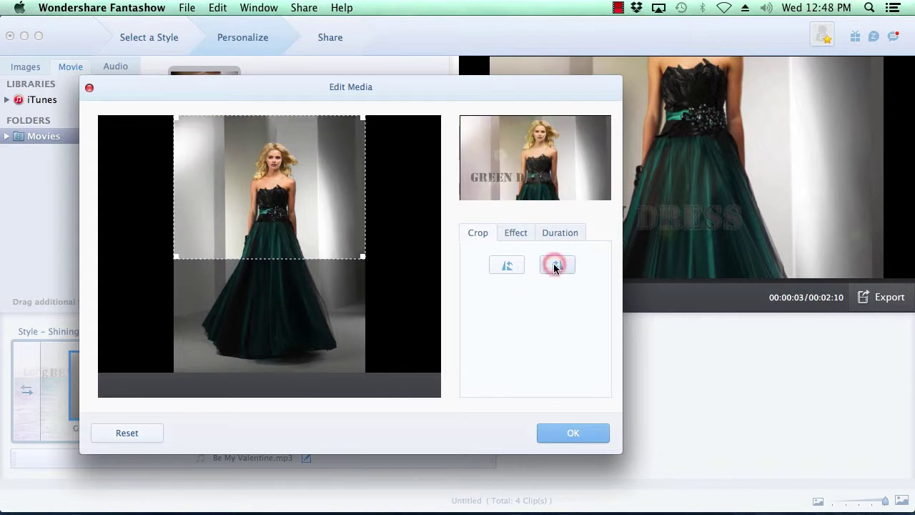
click(507, 266)
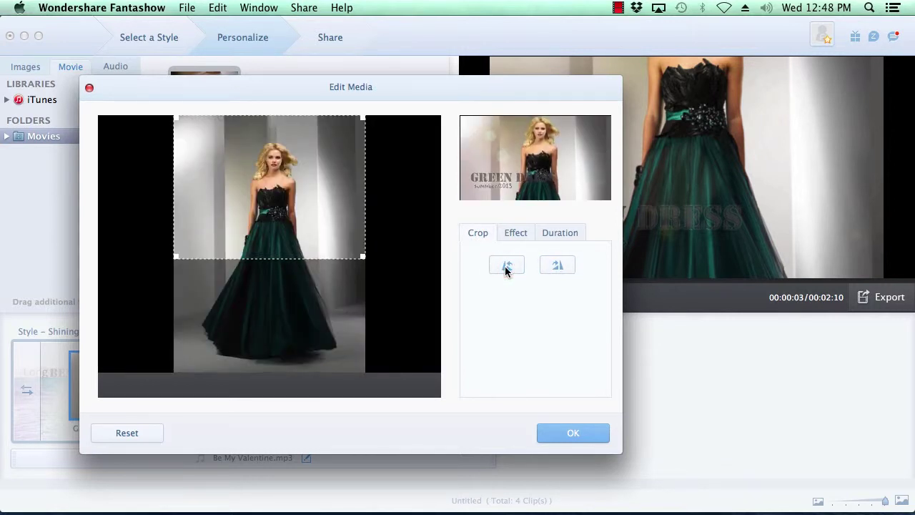
Step: Apply the BWFilter effect to the green dress photo
click(522, 234)
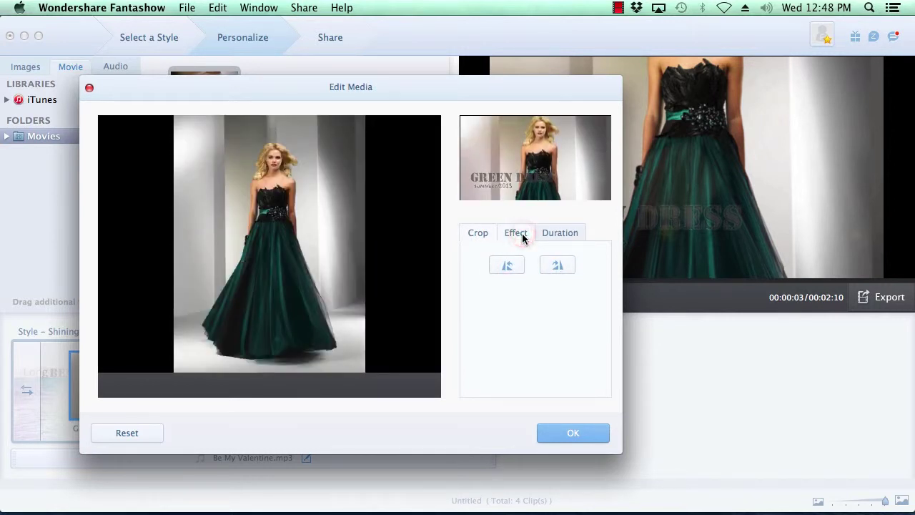
click(561, 325)
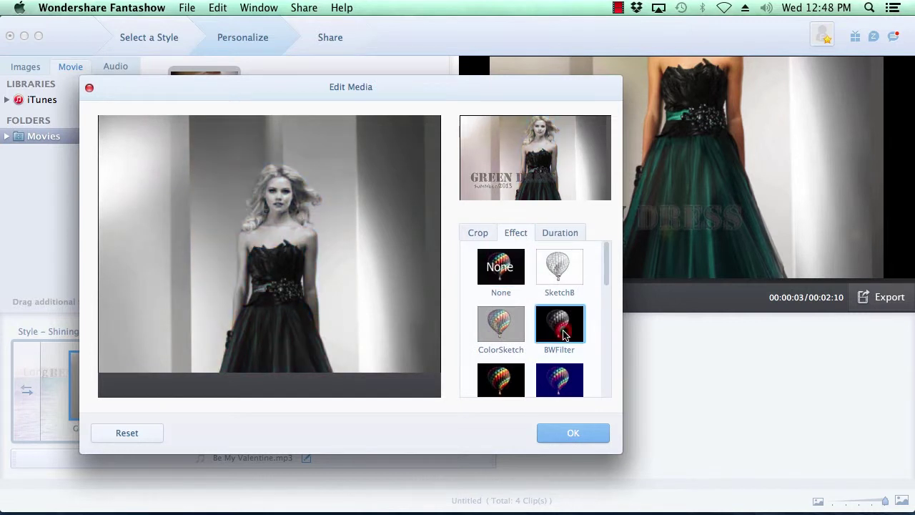
Step: Try the Cinnamon effect on the green dress photo, switch it to the 70s effect and confirm the edits
click(557, 384)
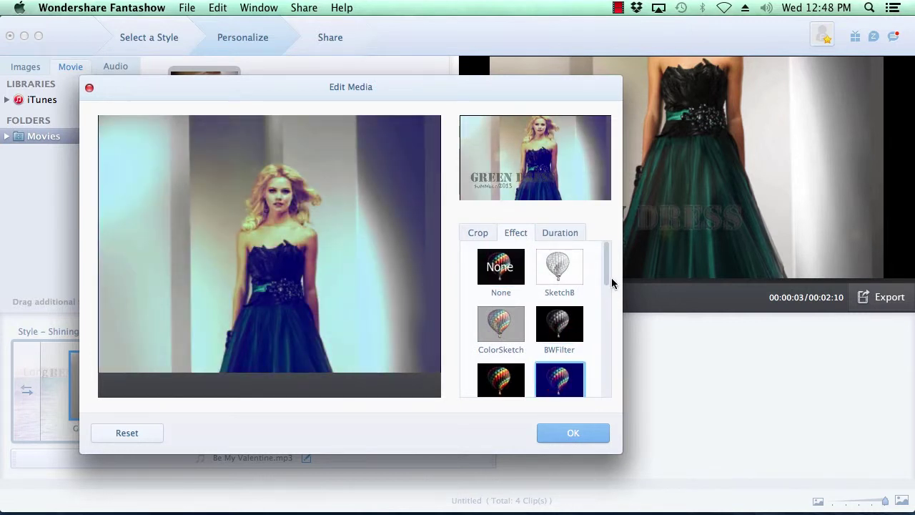
drag(606, 276, 607, 306)
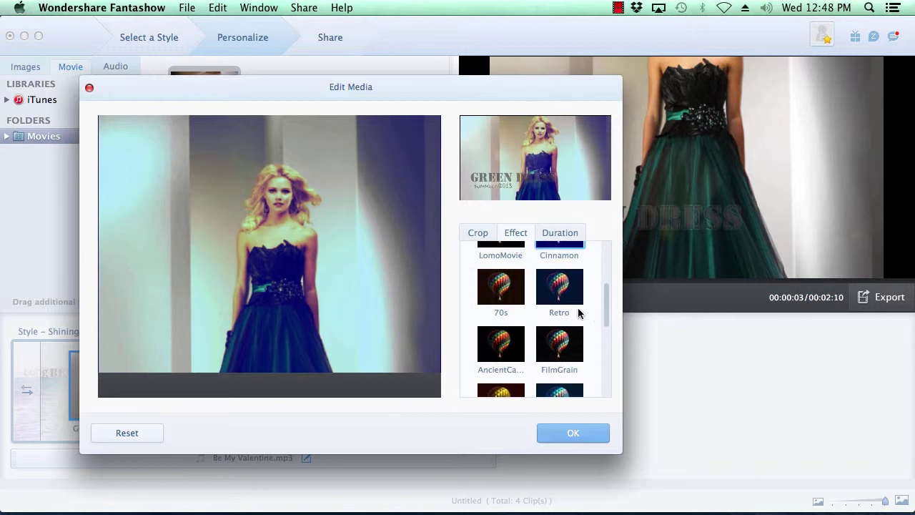
click(503, 297)
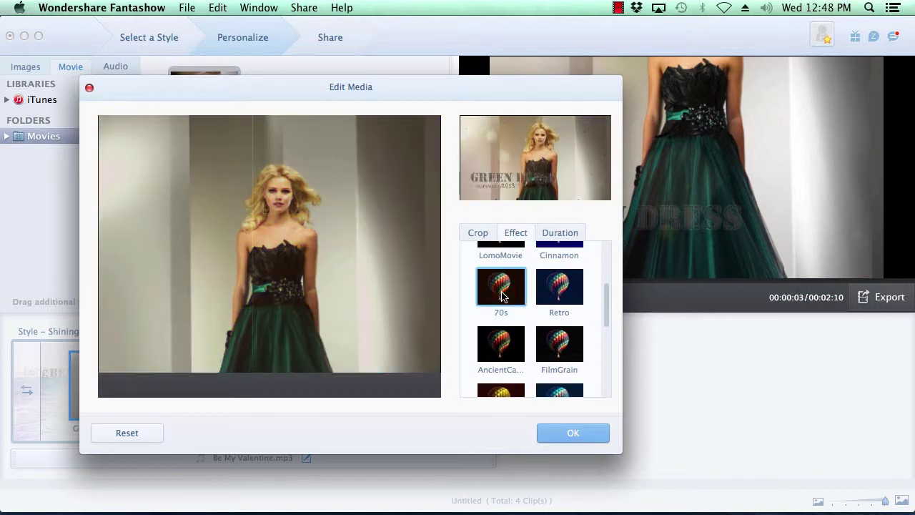
click(562, 236)
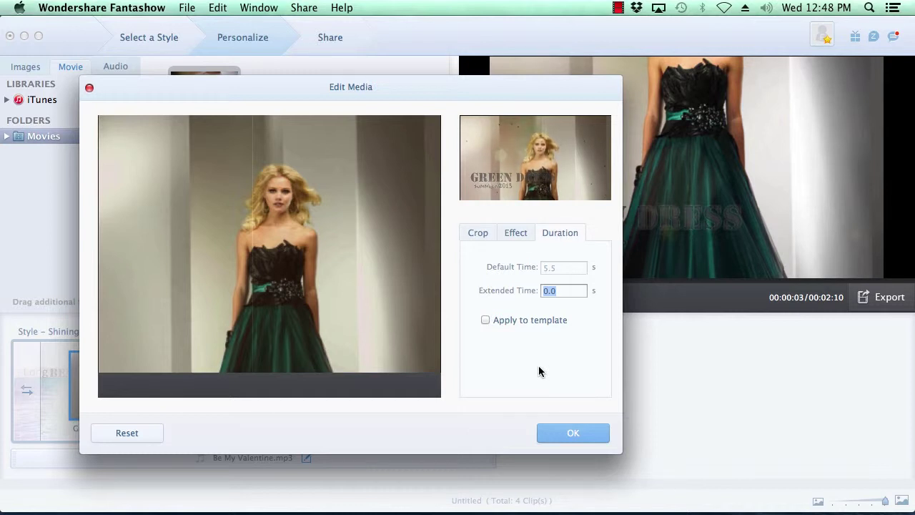
click(573, 433)
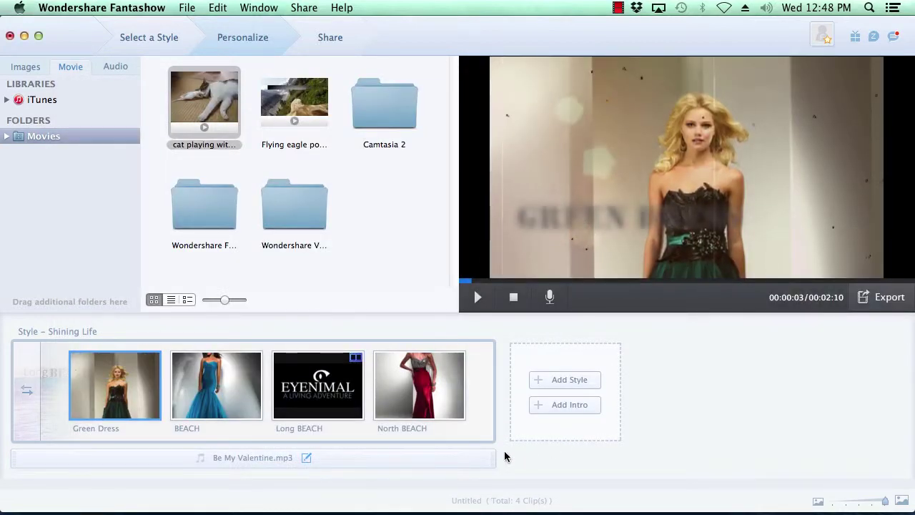
Step: Trim the cat video in the Long BEACH slot to start at 00:00:08 and end at 00:00:18
mouse_move(332, 403)
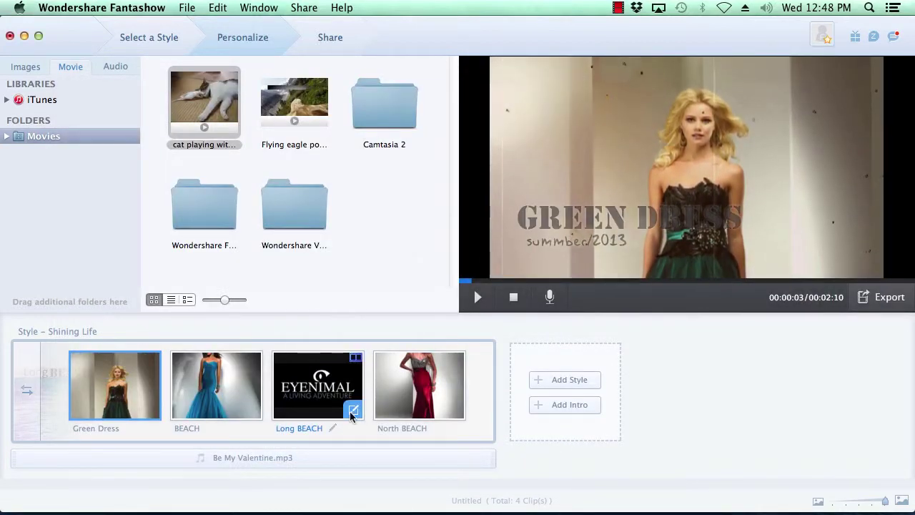
click(352, 409)
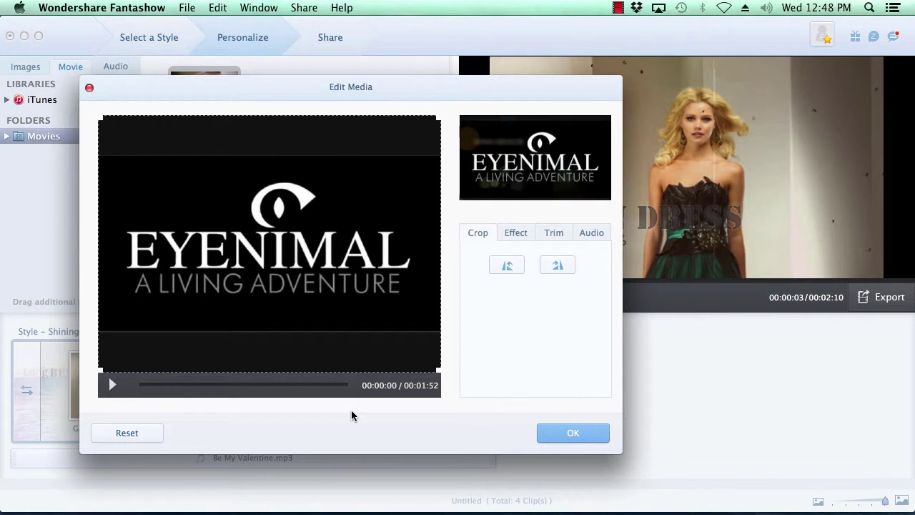
click(554, 232)
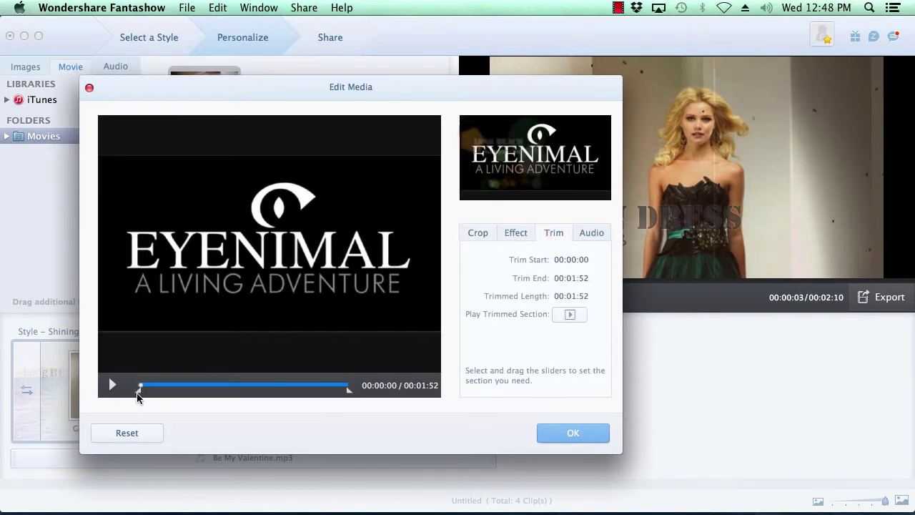
drag(139, 387, 156, 391)
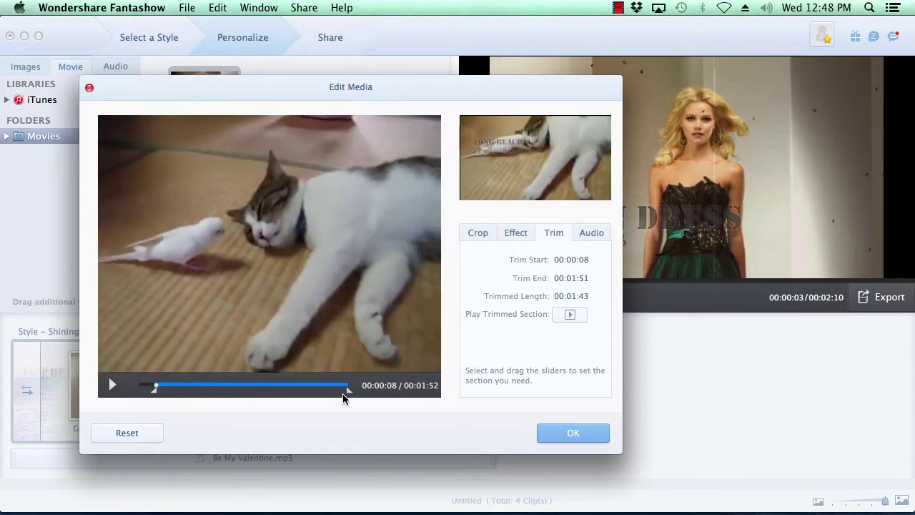
drag(347, 393, 176, 393)
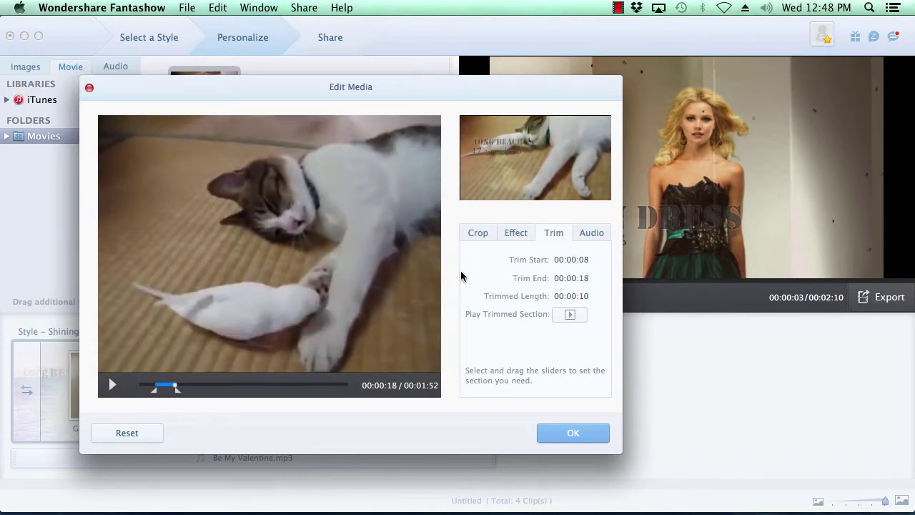
Step: Try rotating the cat video left and back right, and try resizing its crop frame from the lower right corner
click(478, 236)
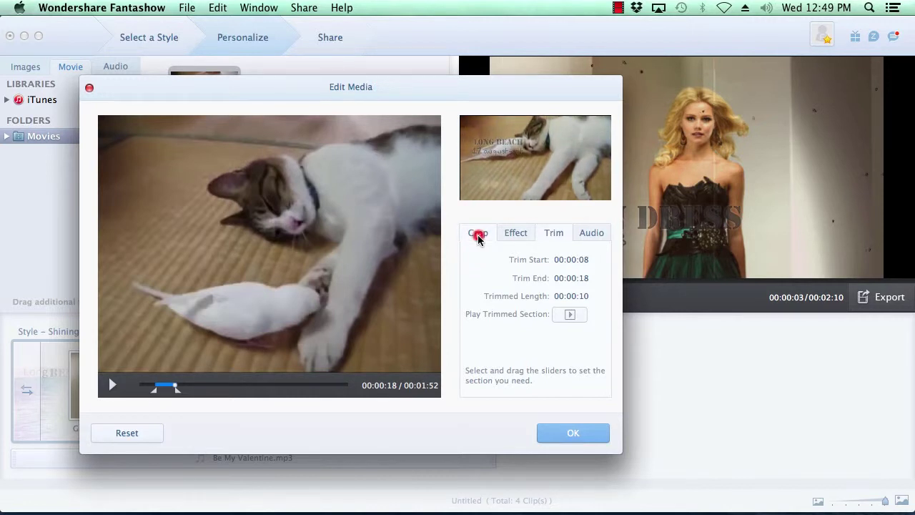
click(500, 267)
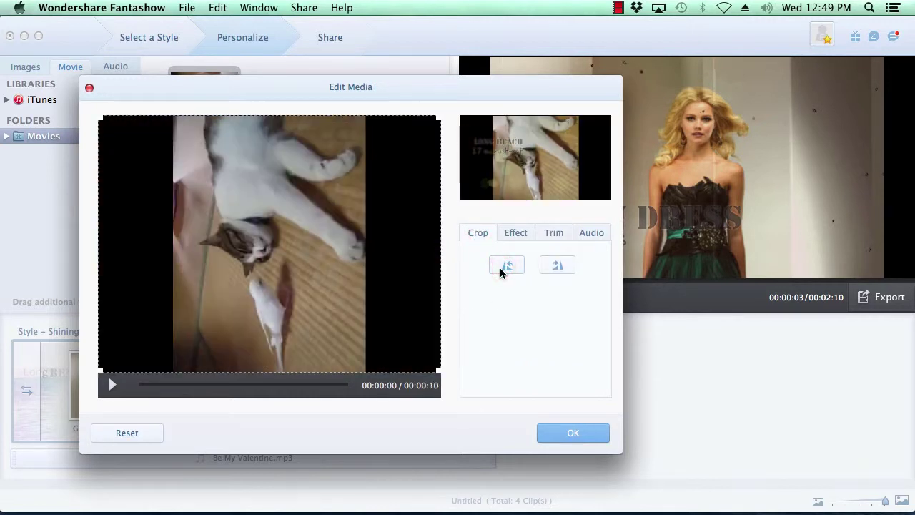
click(557, 266)
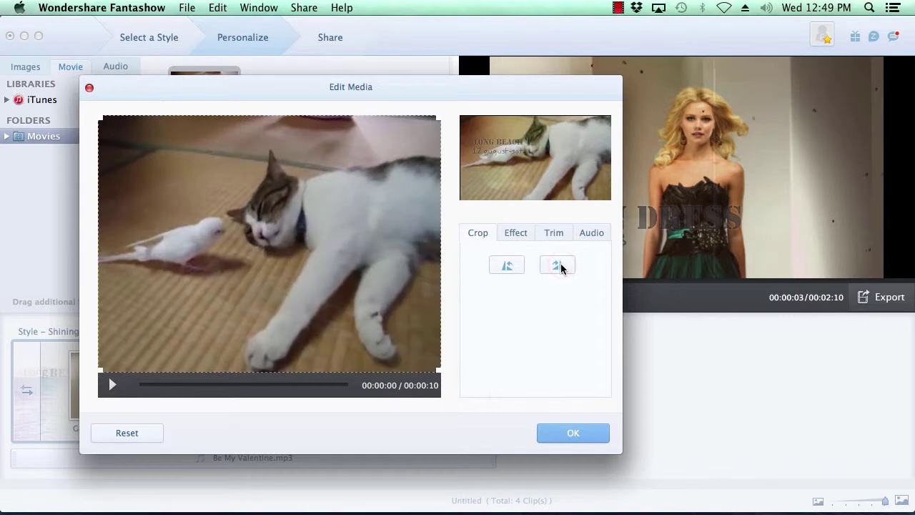
mouse_move(437, 370)
mouse_down()
mouse_move(340, 269)
mouse_move(443, 381)
mouse_up()
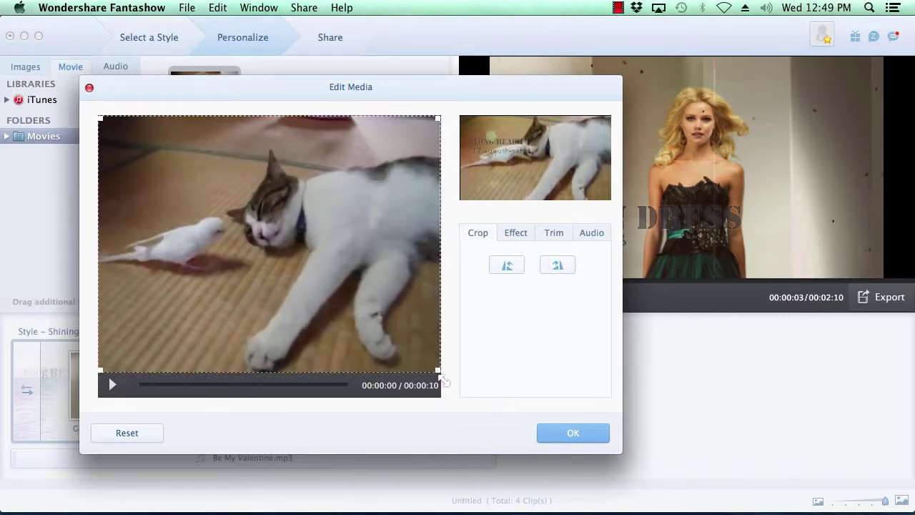
Step: Apply the OldPaper effect to the cat video and confirm the media edits
click(521, 237)
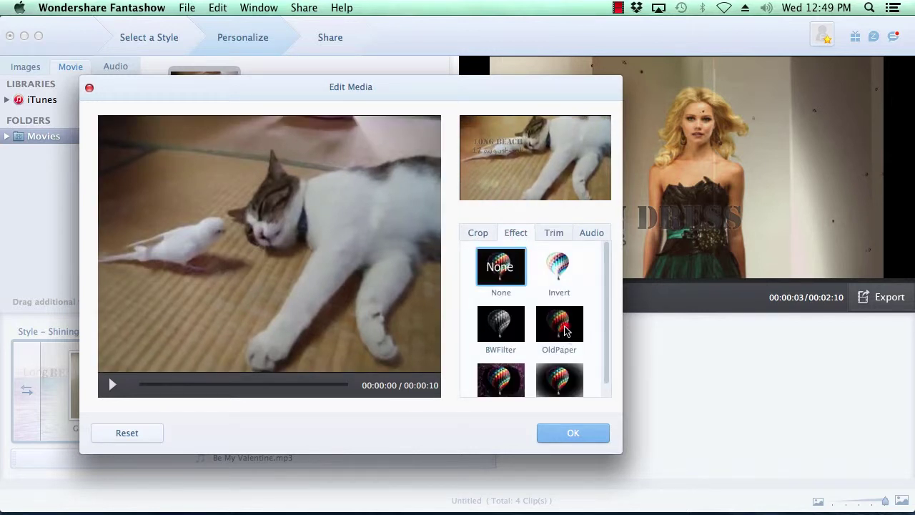
click(566, 331)
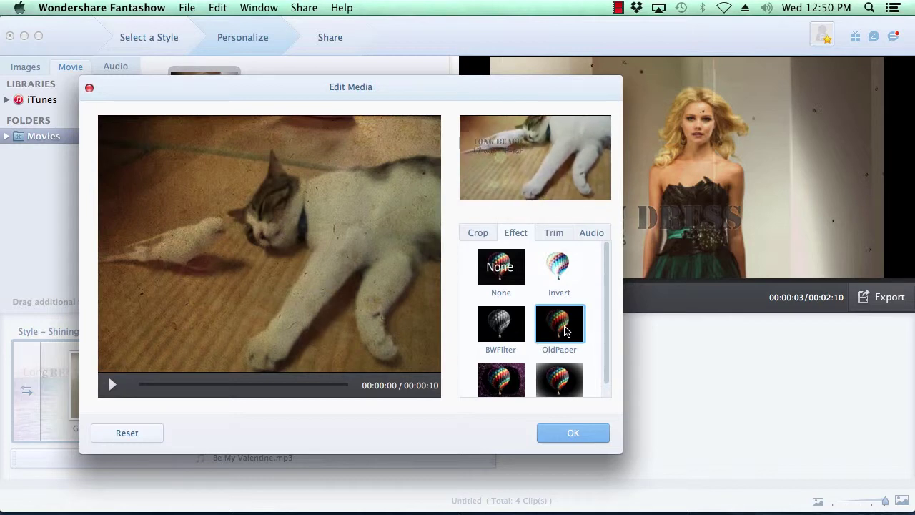
click(578, 434)
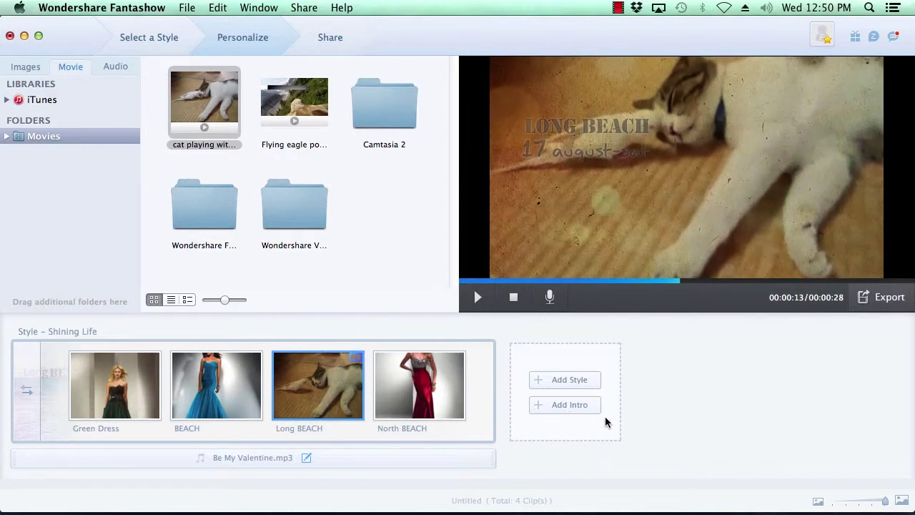
Step: Add the Intro Normal clip after the Shining Life style in the storyboard
click(575, 406)
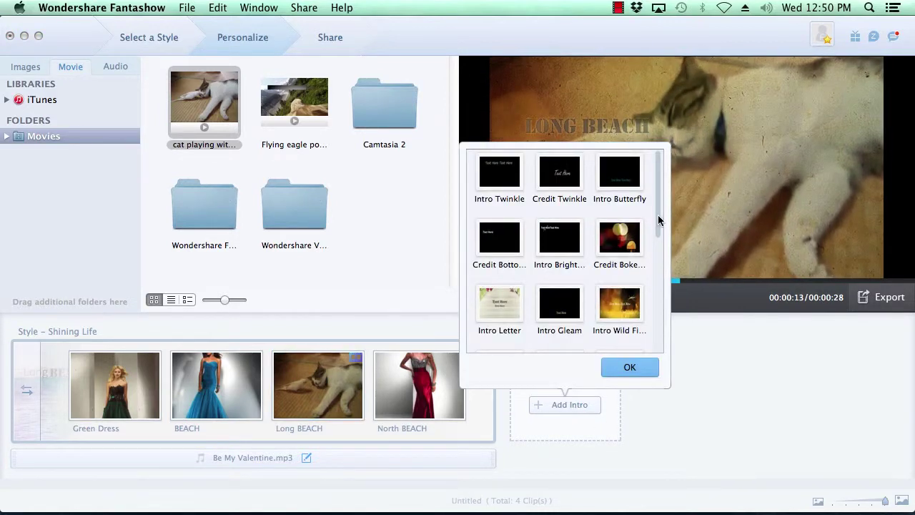
drag(658, 210, 526, 265)
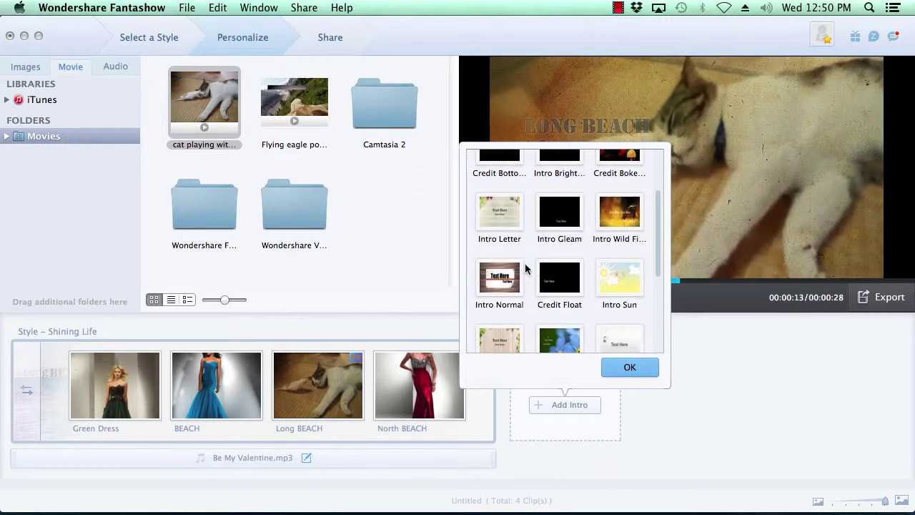
click(501, 278)
click(629, 368)
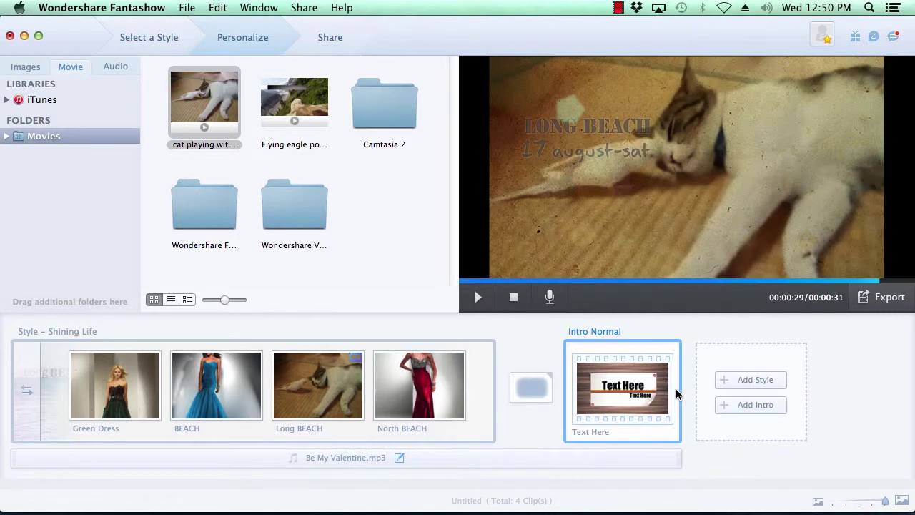
Step: Set the intro clip's Text 1 to "Barista" and its Text 2 to "Fashion"
click(618, 433)
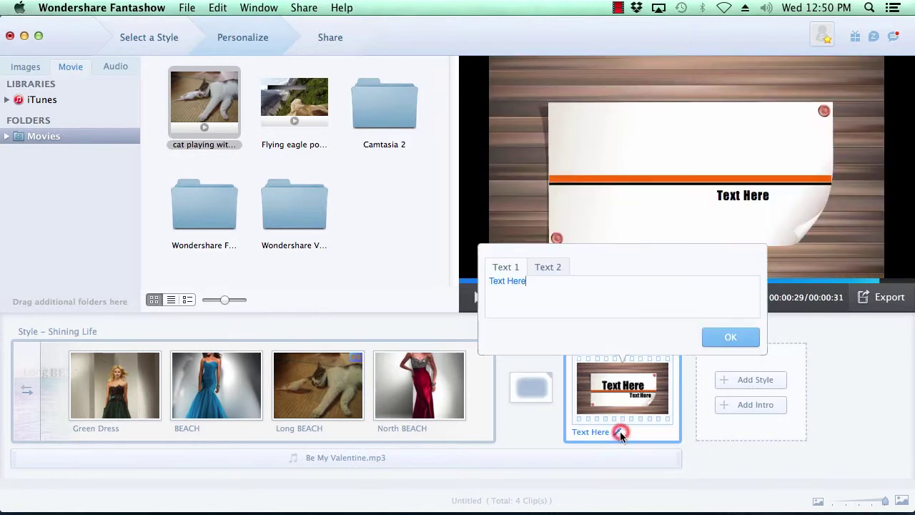
drag(530, 281, 463, 281)
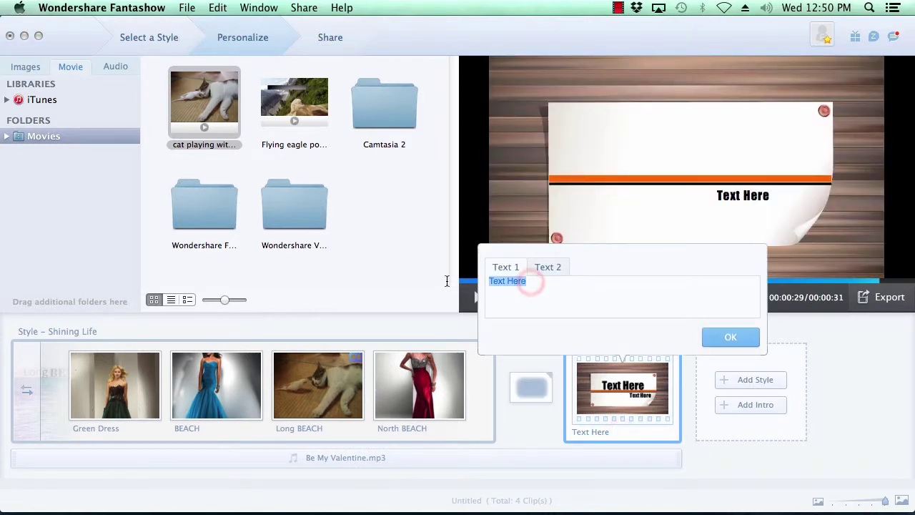
text(Barista)
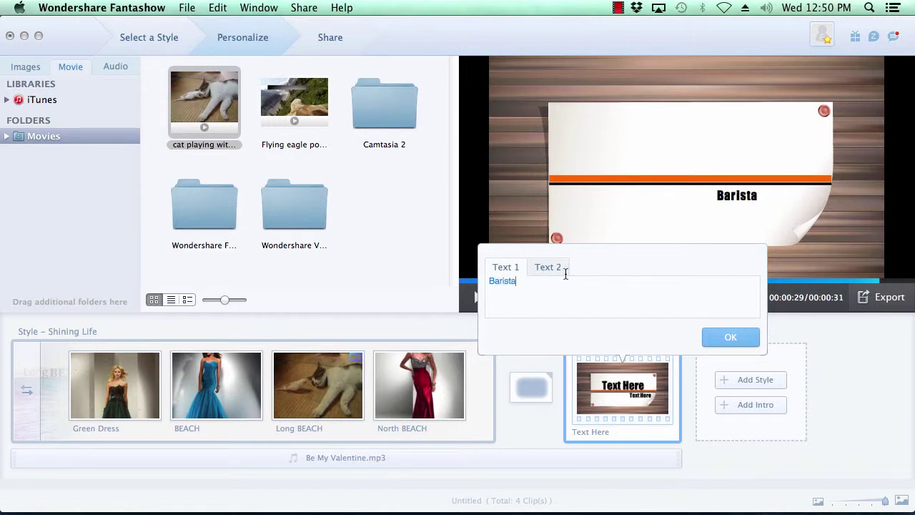
click(548, 267)
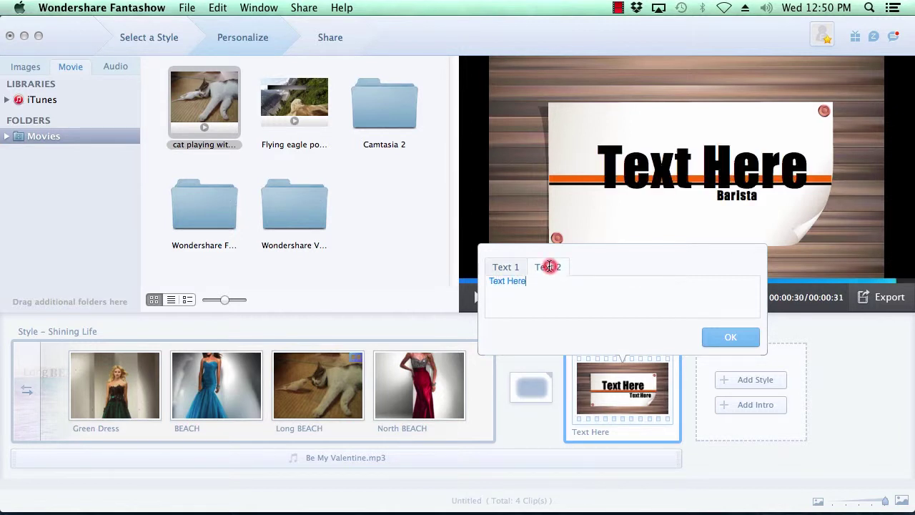
drag(542, 281, 464, 283)
text(Fashion)
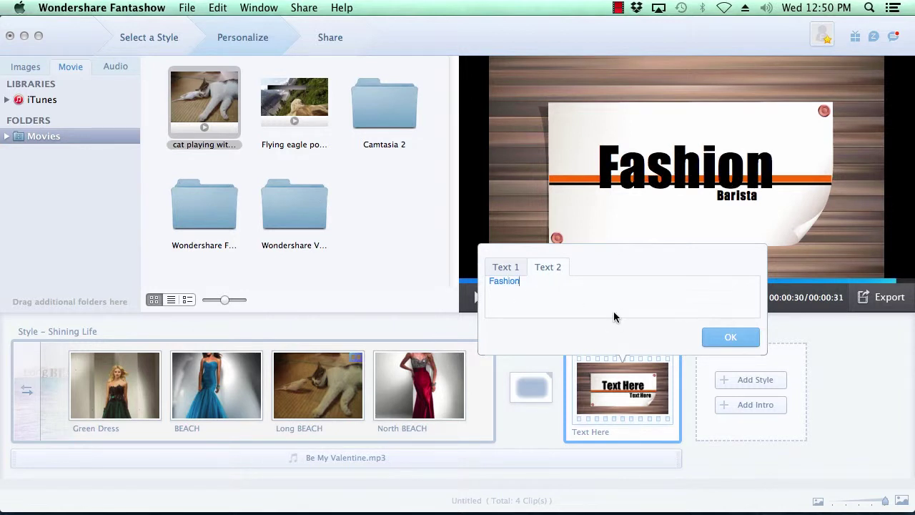
click(731, 337)
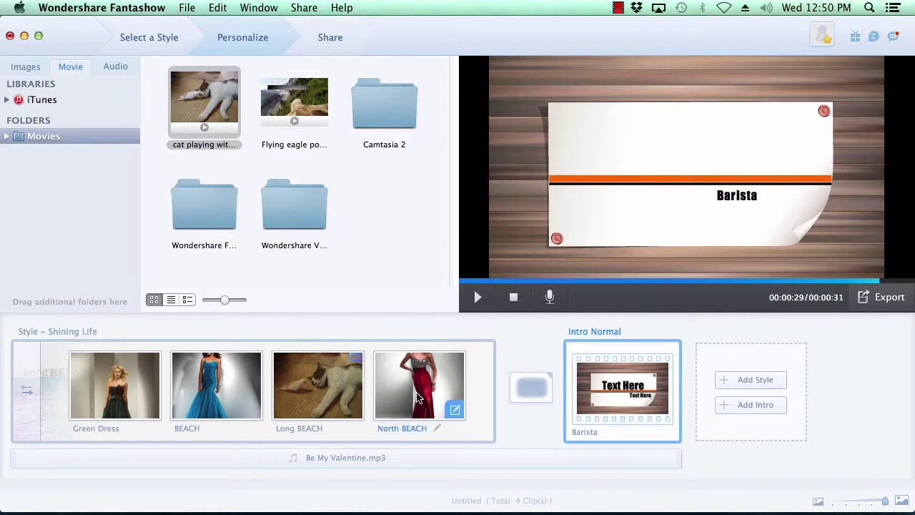
Step: Reorder the media as green dress, red dress, cat video, blue dress, and move the Intro Normal clip to the start of the slideshow
click(381, 398)
drag(381, 398, 264, 398)
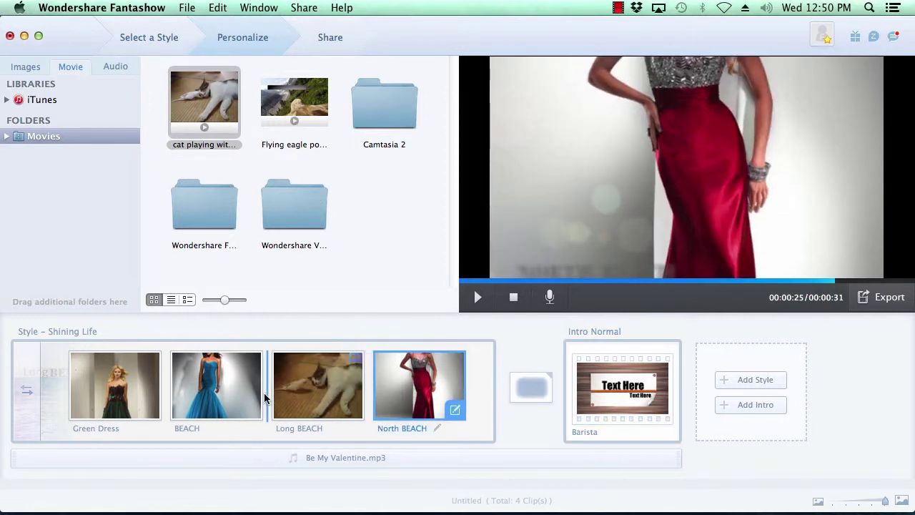
click(215, 394)
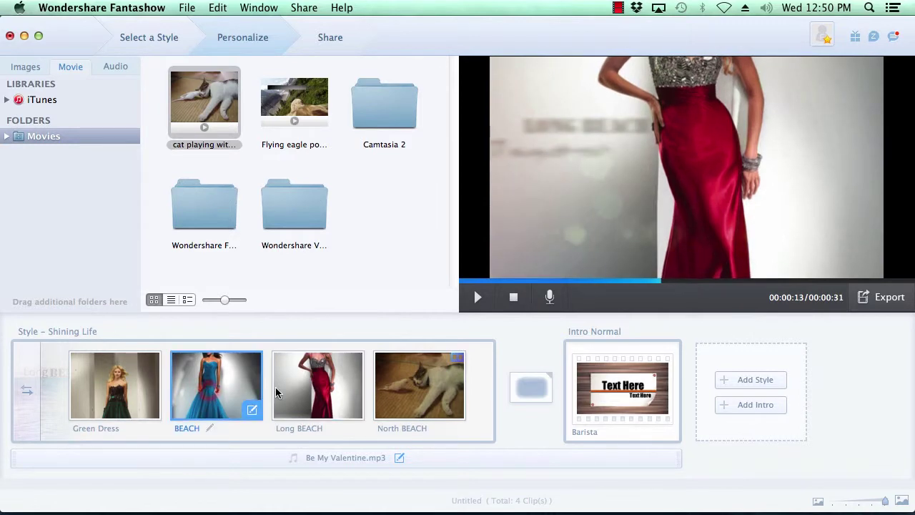
drag(214, 390, 452, 404)
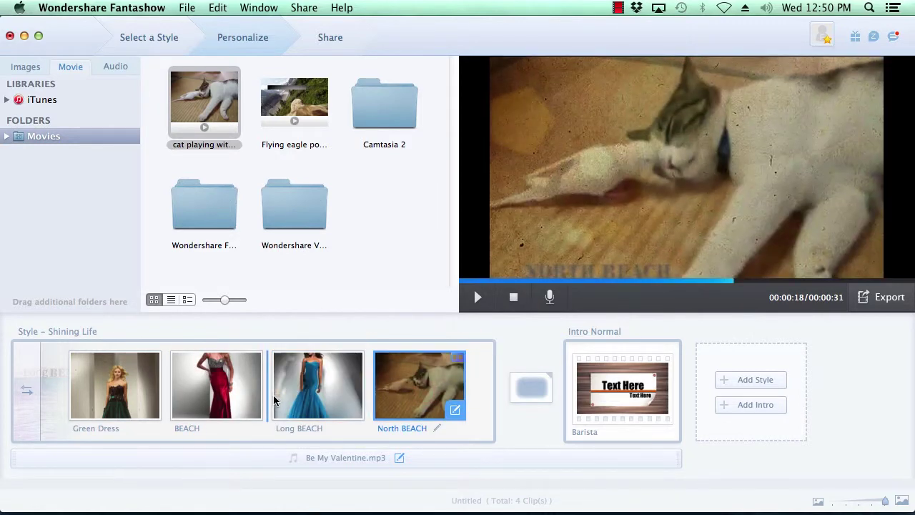
drag(647, 400, 10, 404)
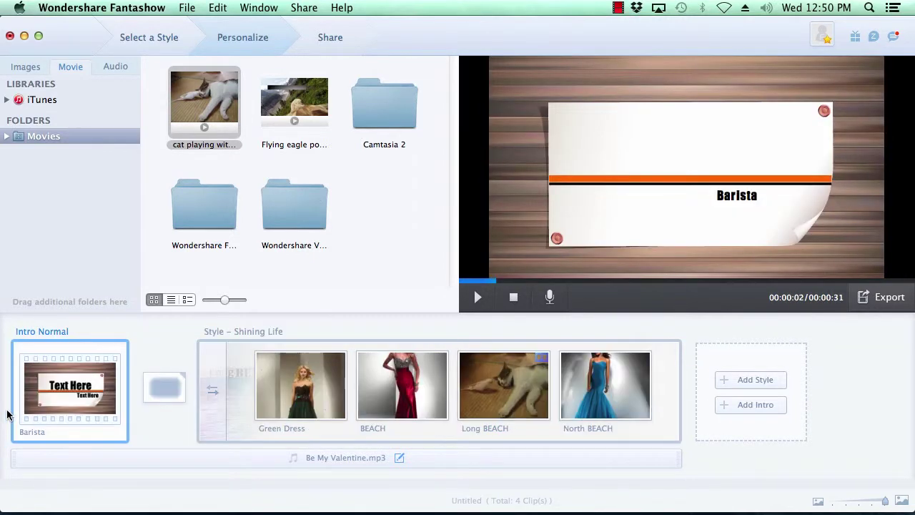
Step: Preview the slideshow from the intro into the cat video, and stop the playback
click(519, 303)
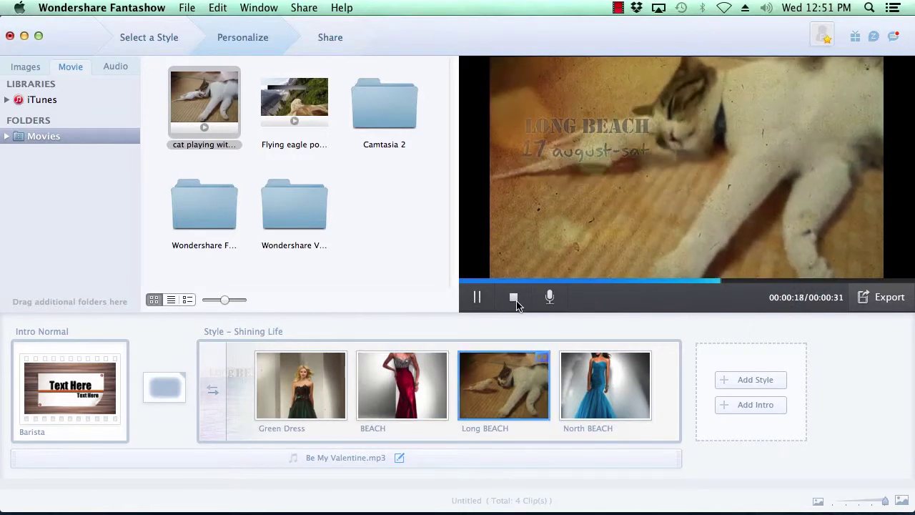
click(513, 297)
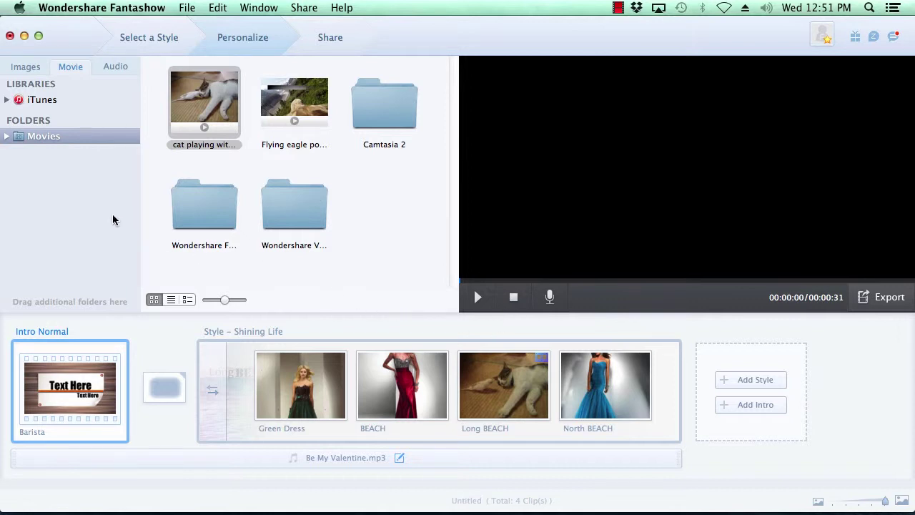
Step: Replace the background music with Planet Stranded_10 from the iTunes library and open the slideshow's export options
click(114, 67)
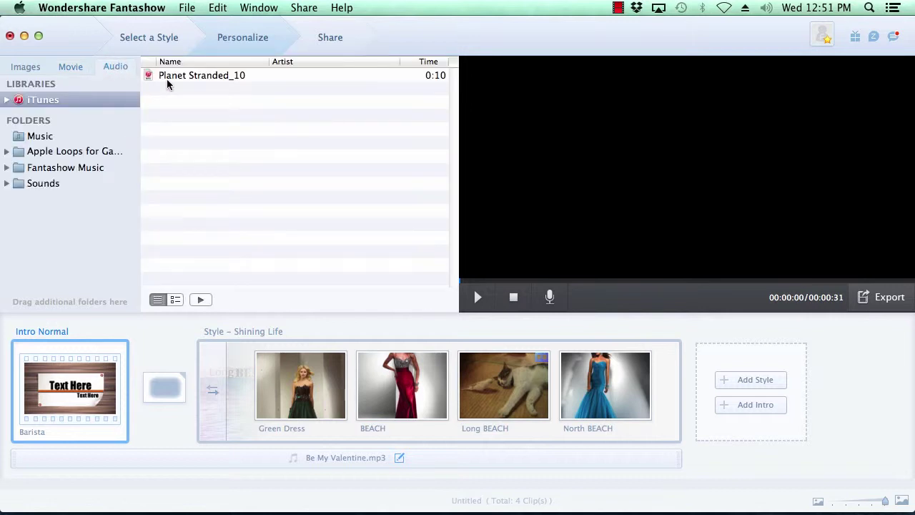
drag(196, 77, 340, 459)
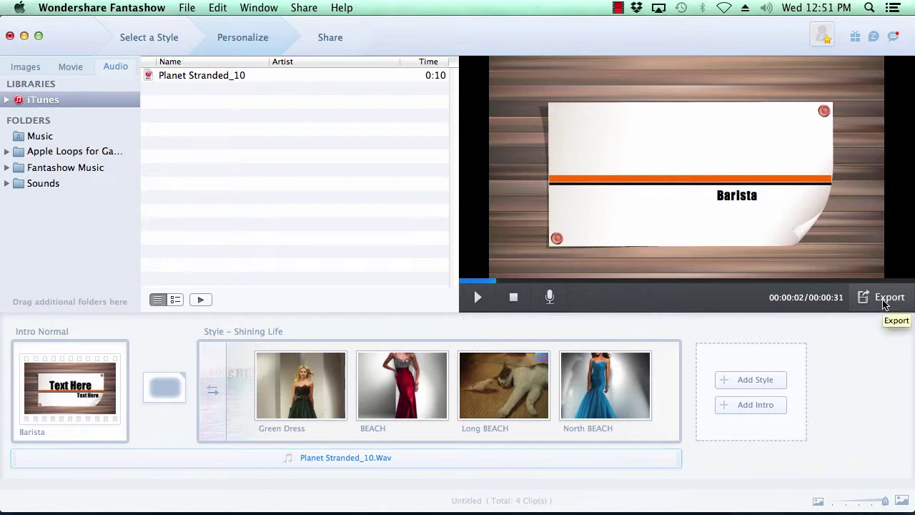
click(884, 300)
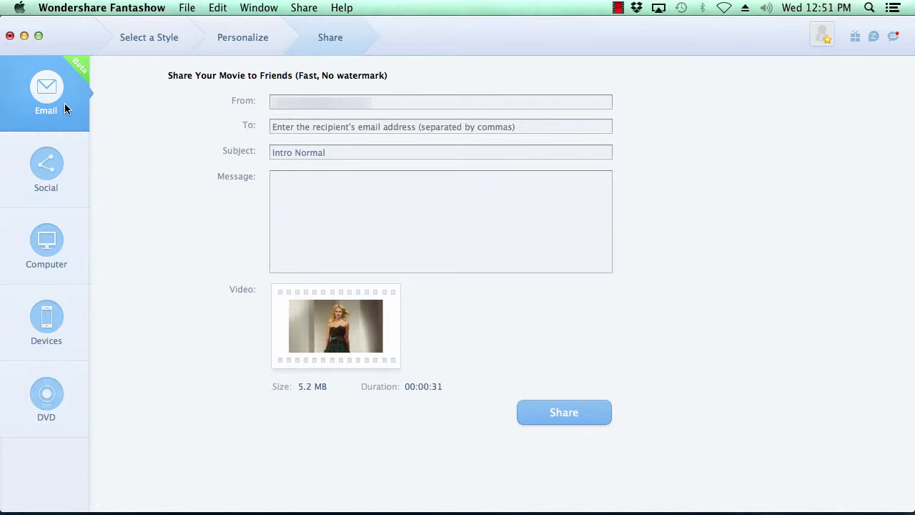
Step: Look through the sharing options for social networks, computer formats, mobile devices and DVD
click(55, 170)
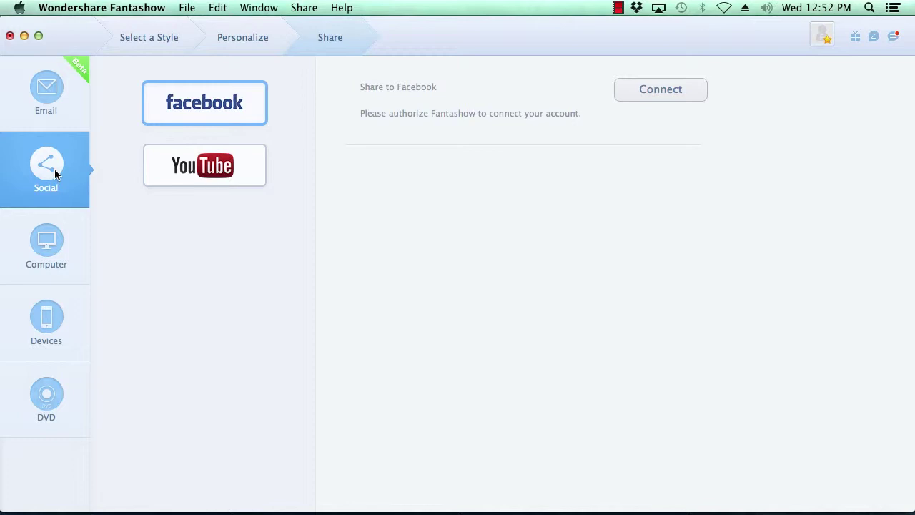
click(46, 247)
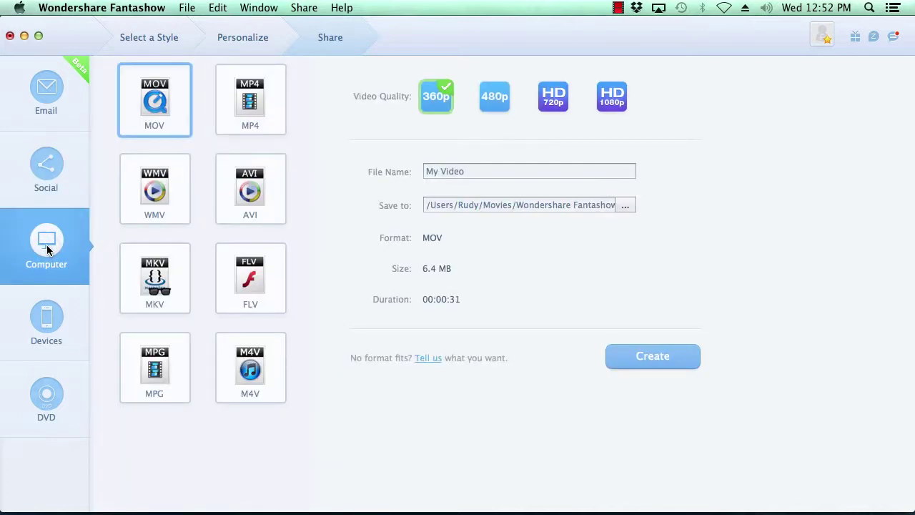
click(52, 322)
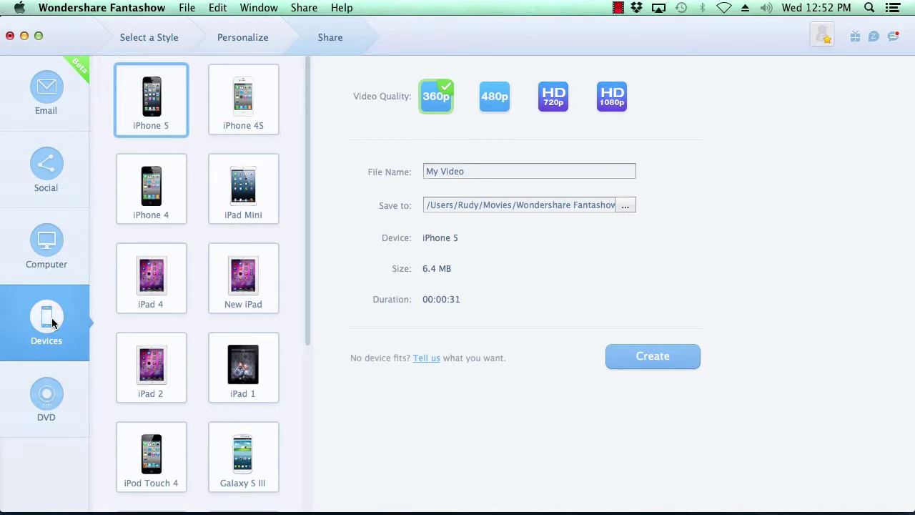
click(54, 398)
Step: Export the slideshow to the computer as an HD 720p MOV file named "My First Video"
click(47, 252)
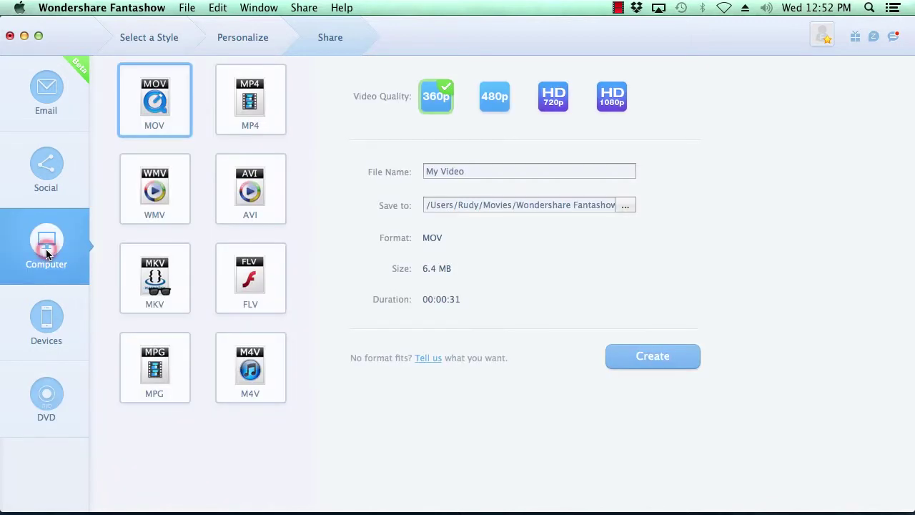
click(558, 99)
click(443, 172)
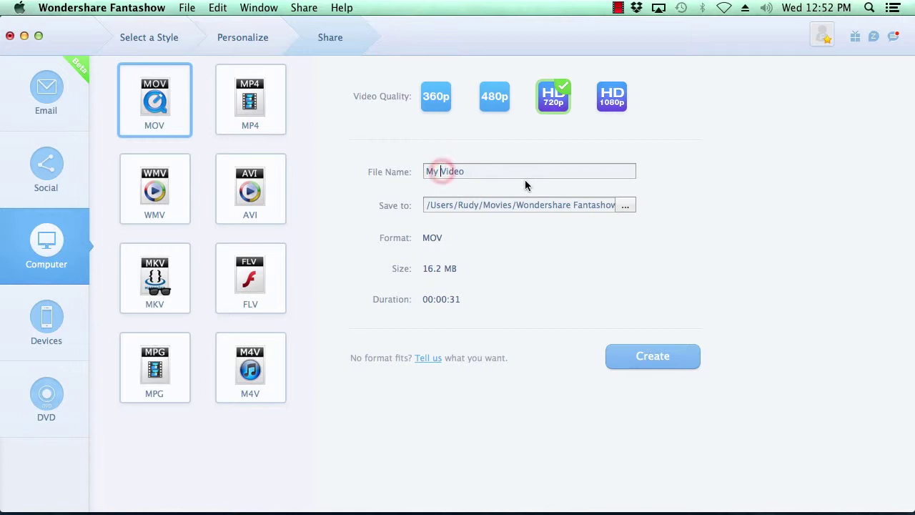
text(First)
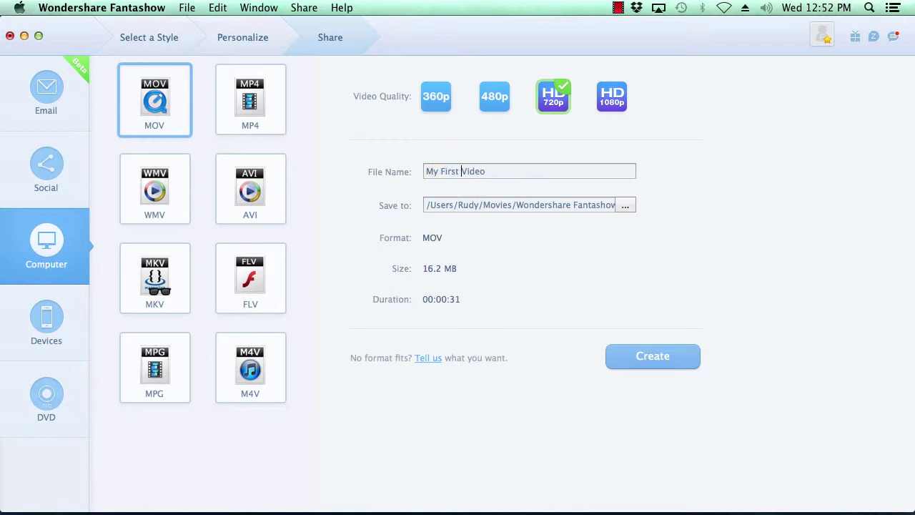
click(650, 359)
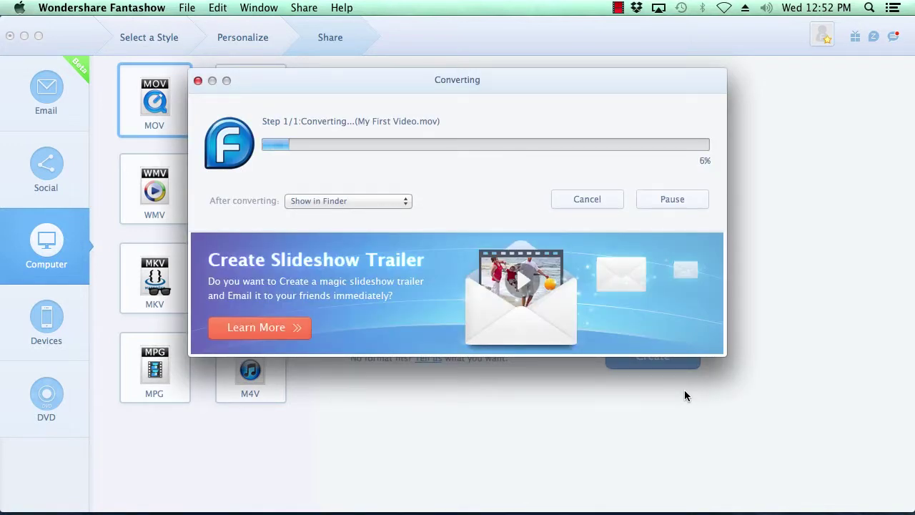
Step: Switch to Safari to view the Slideshow Creator page at slideshowcreator.net
click(692, 406)
key(super+Tab)
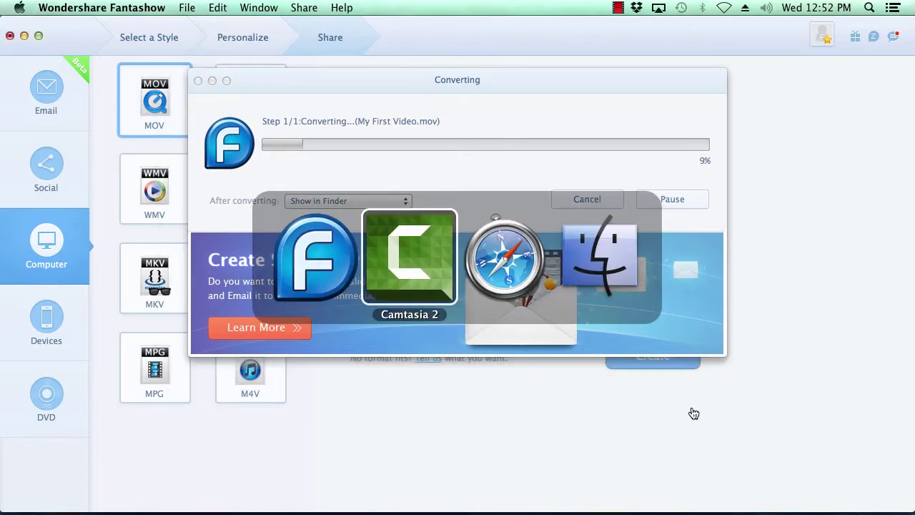
key(super+Tab)
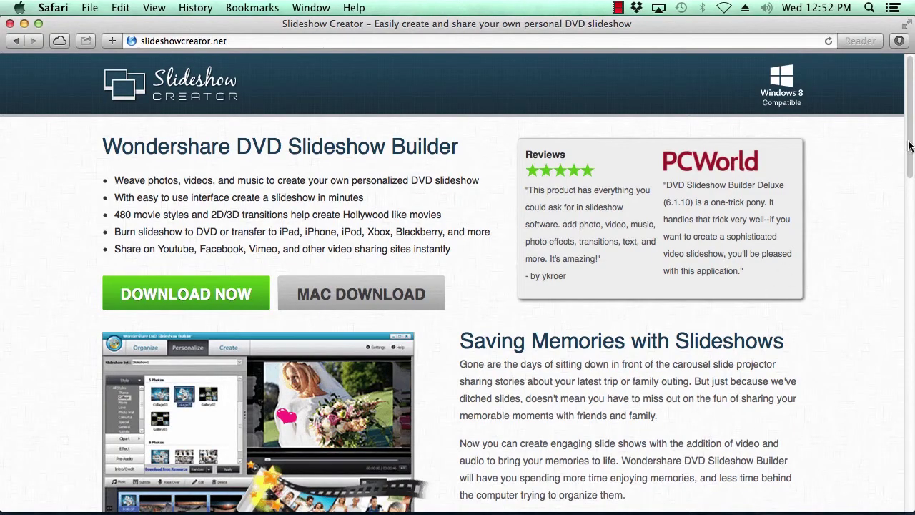